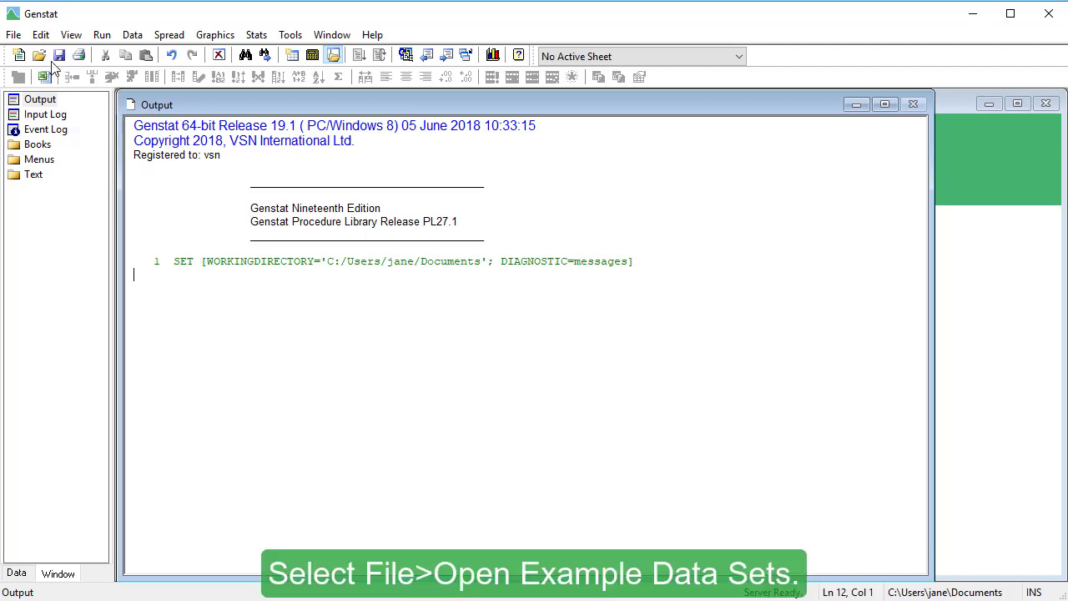
Load the example data set Blink.gsh and reposition its spreadsheet within the workspace
left_click(13, 34)
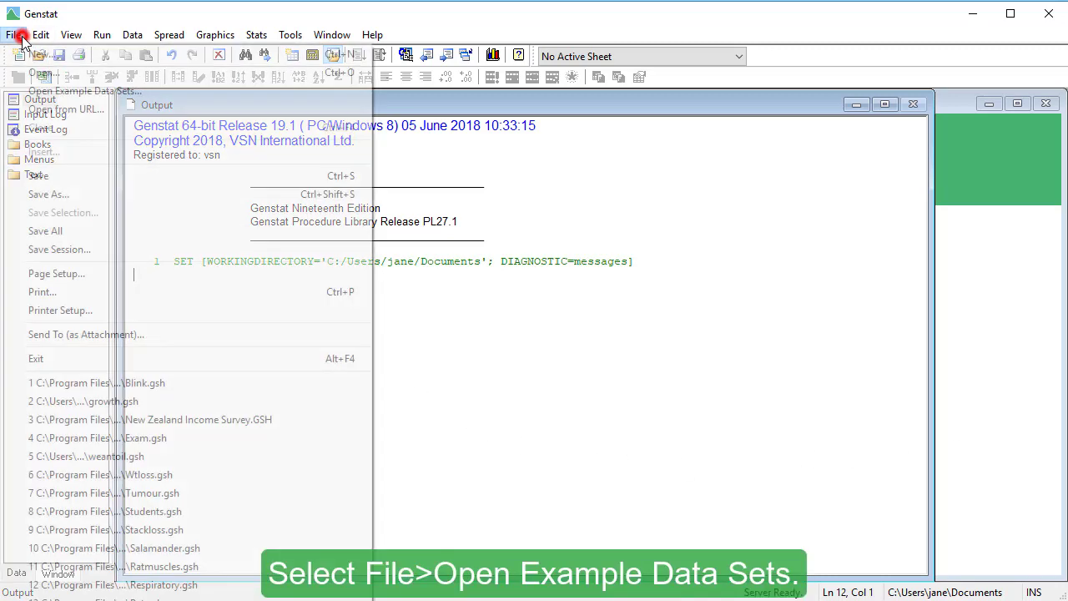
left_click(23, 98)
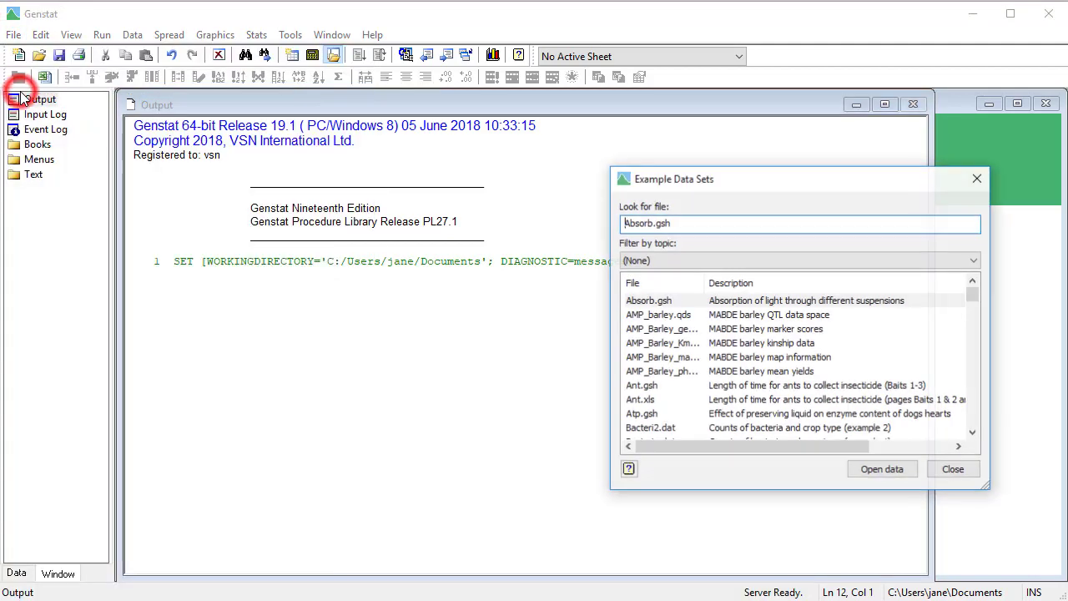
double_click(684, 224)
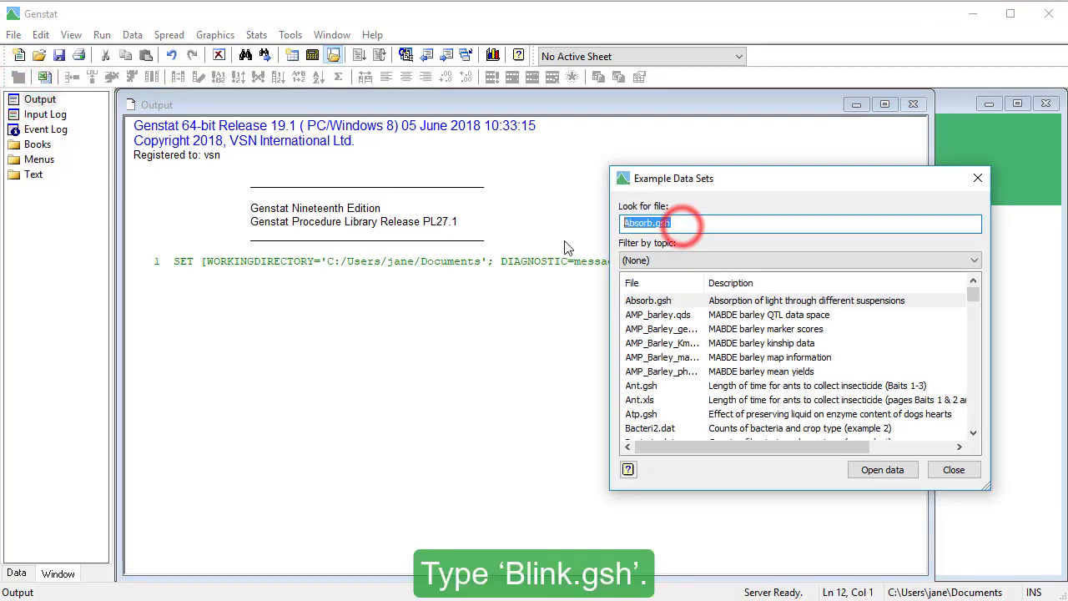
type("blink.gsh")
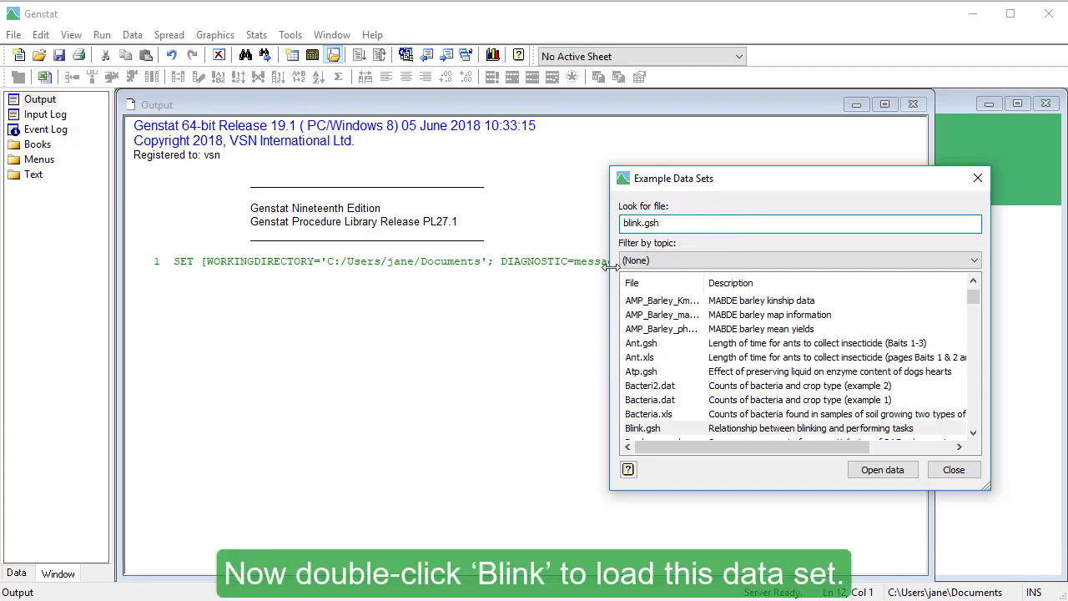
double_click(709, 430)
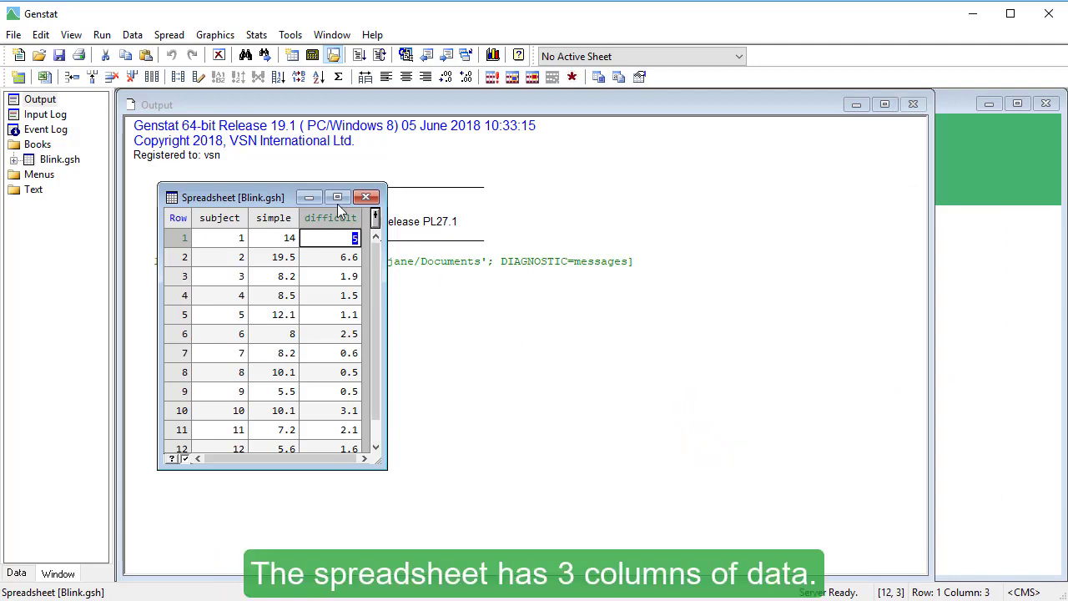
left_click_drag(263, 192, 230, 128)
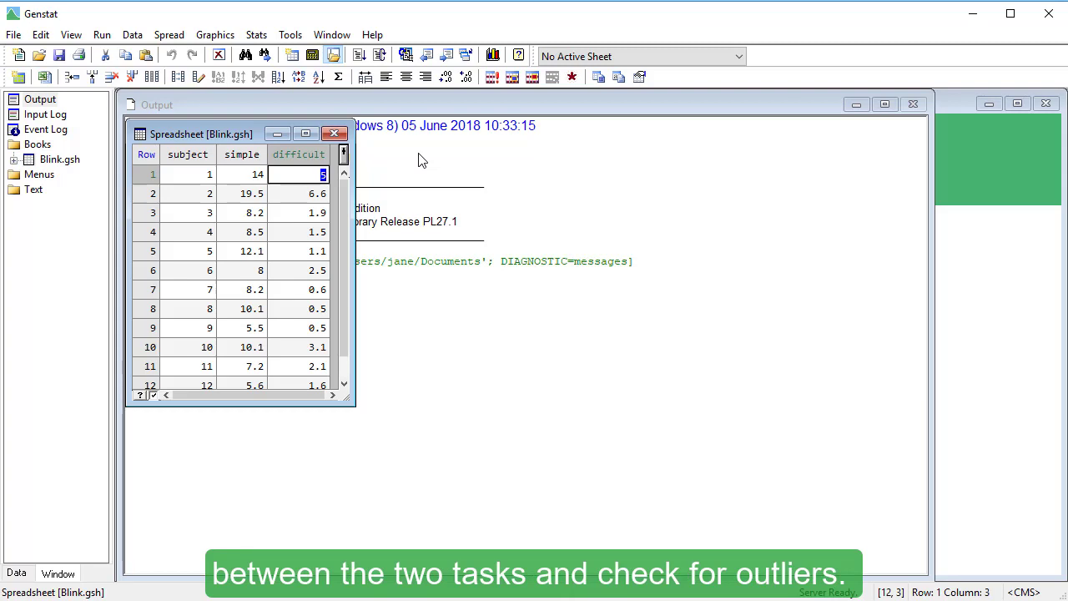
Create a boxplot of the variates difficult and simple, using the ungrouped Variate(s) data arrangement
left_click(239, 37)
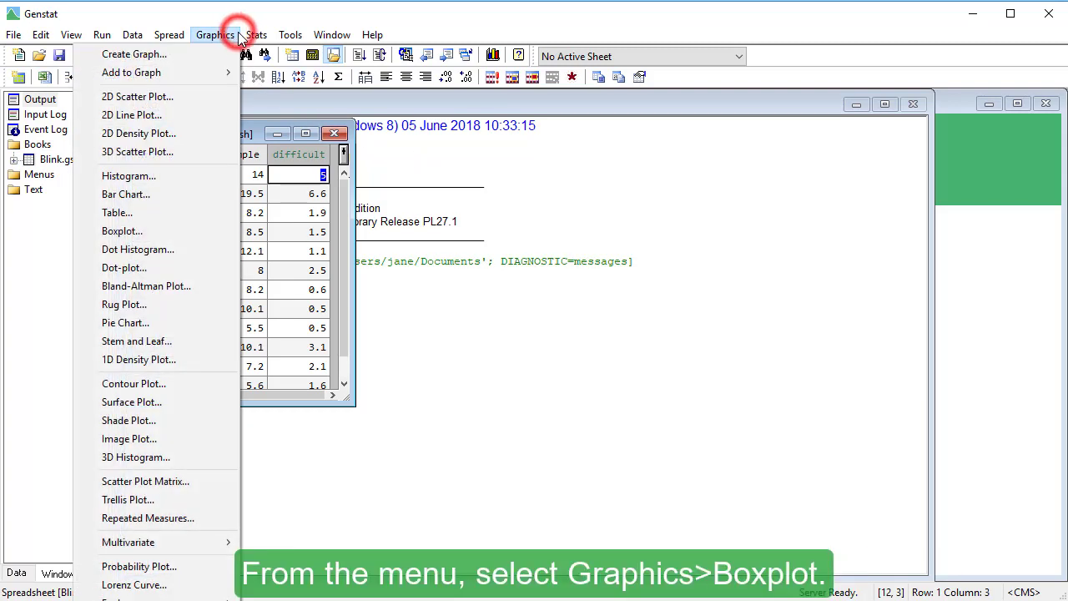
left_click(190, 227)
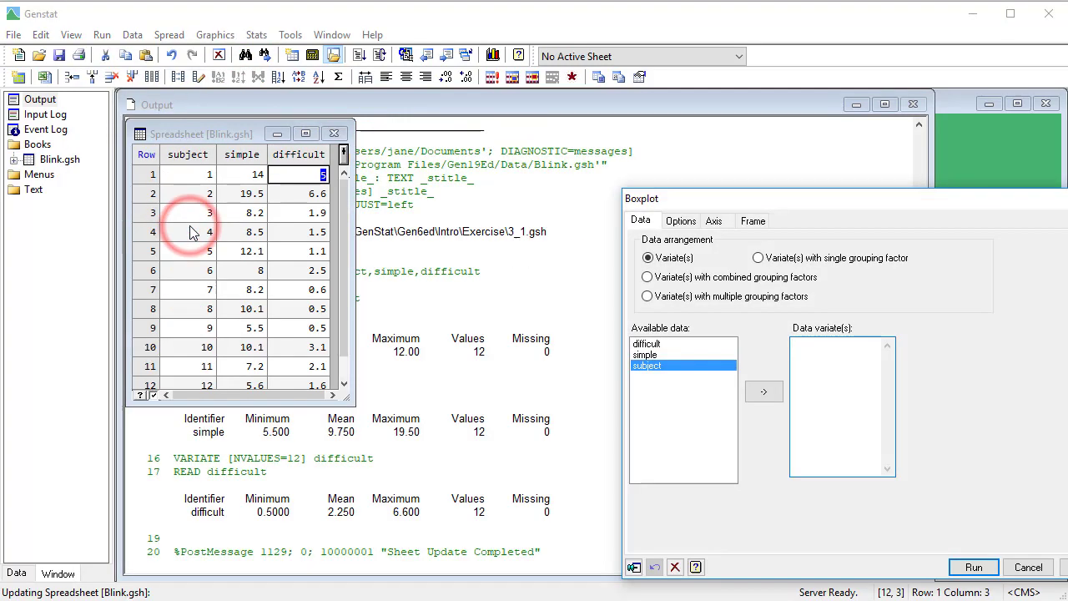
left_click_drag(667, 197, 419, 119)
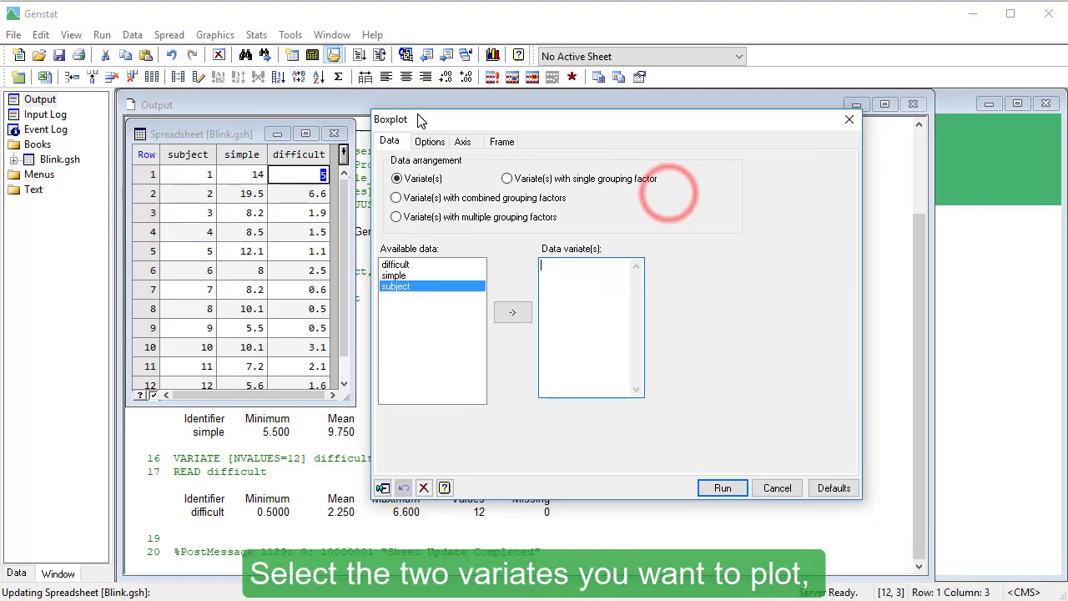
left_click(428, 265)
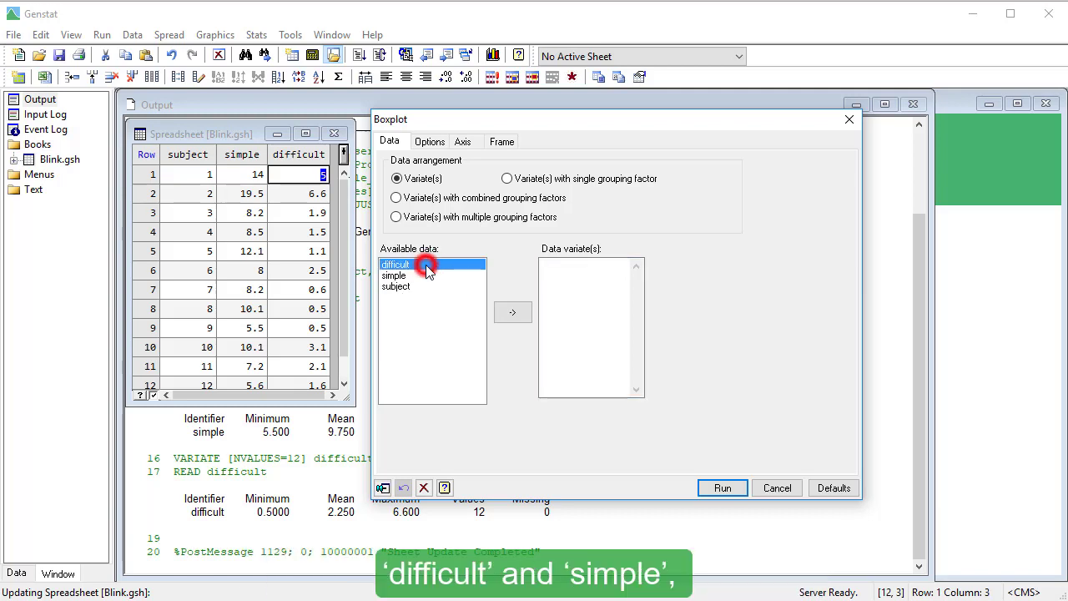
left_click(425, 276, "ctrl")
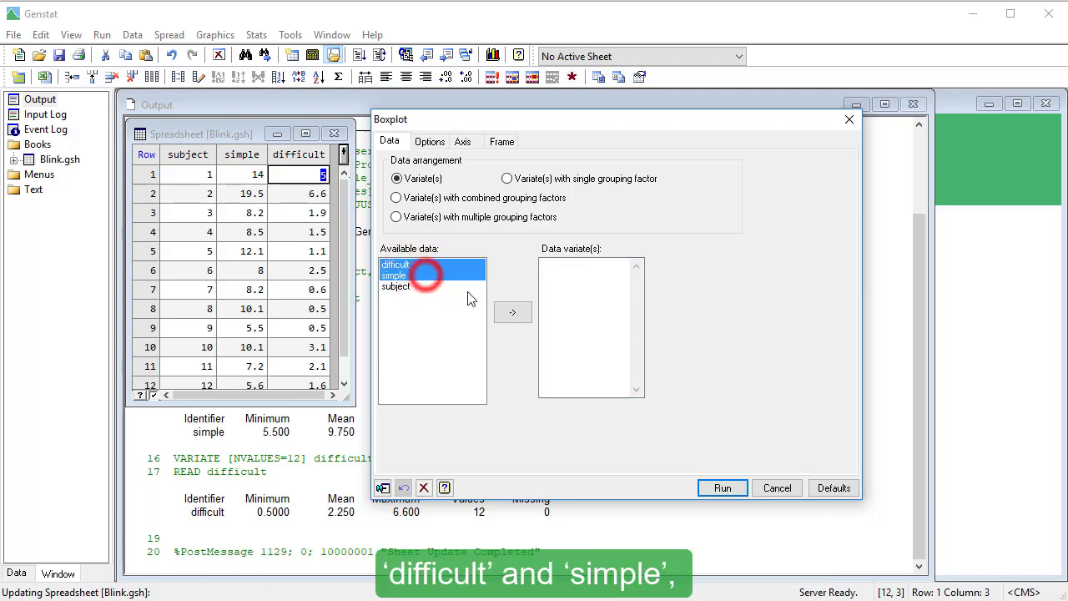
left_click(511, 319)
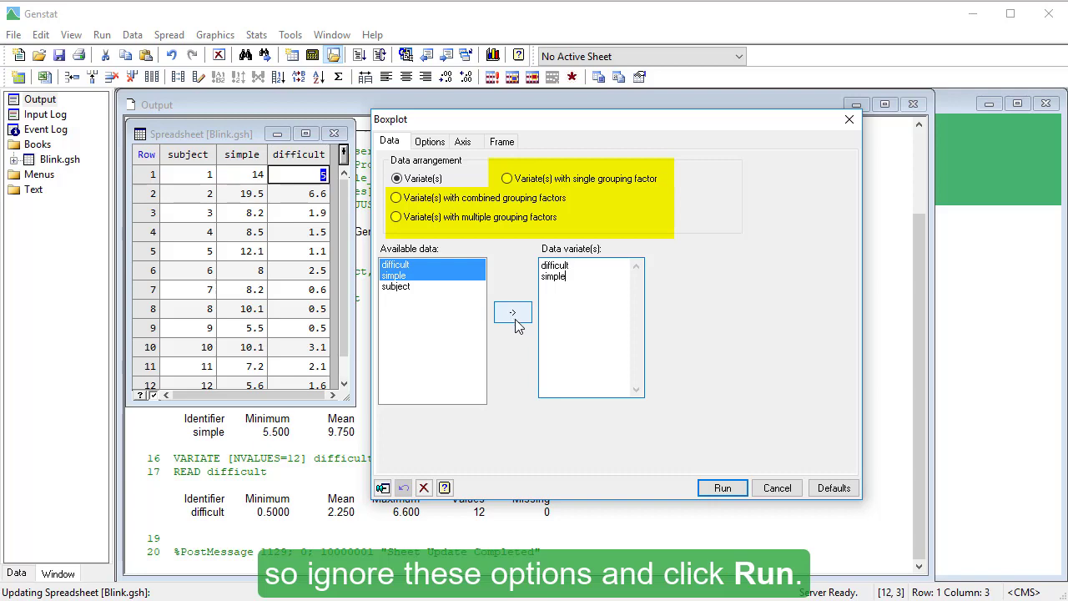
left_click(703, 491)
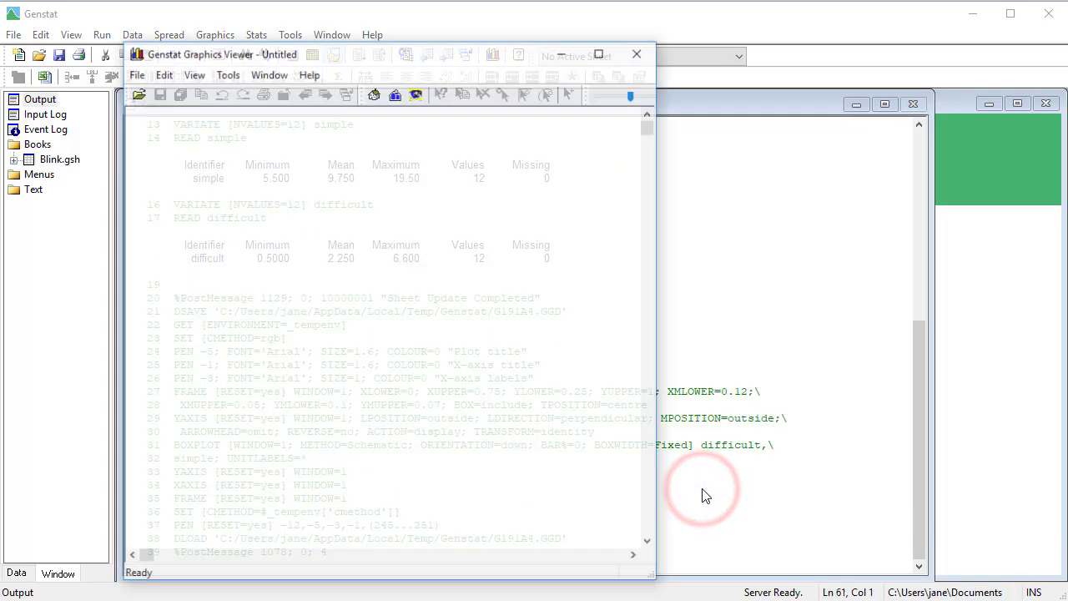
Examine the enlarged boxplot of difficult and simple for task differences and outliers, and close the graph
left_click(438, 344)
left_click_drag(647, 347, 583, 460)
left_click_drag(408, 556, 384, 556)
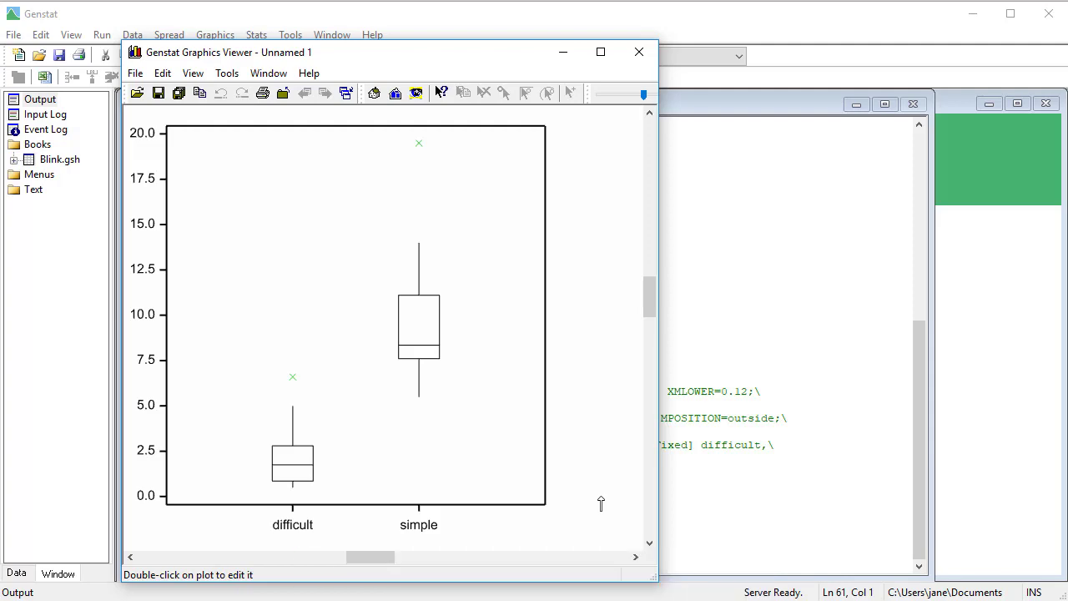
left_click(639, 52)
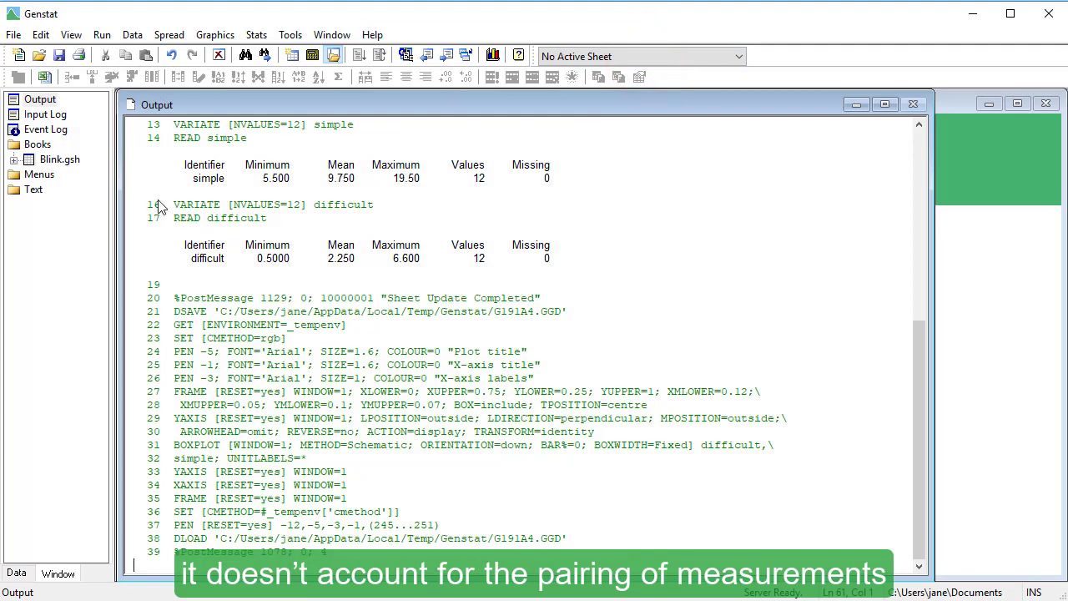
Bring back the Blink.gsh spreadsheet and build the calculation expression simple-difficult
double_click(83, 161)
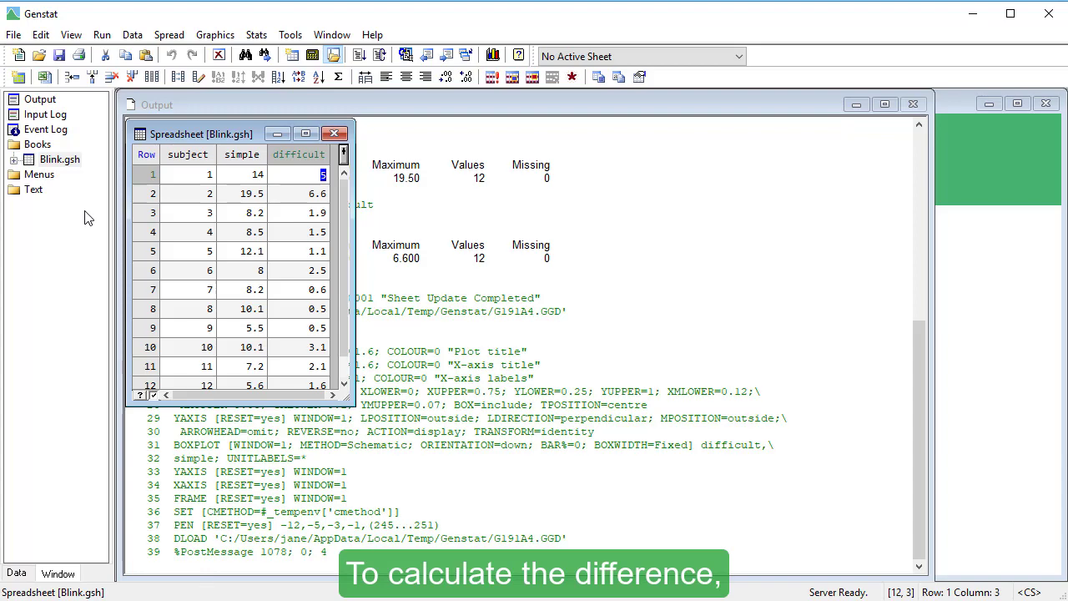
left_click(138, 36)
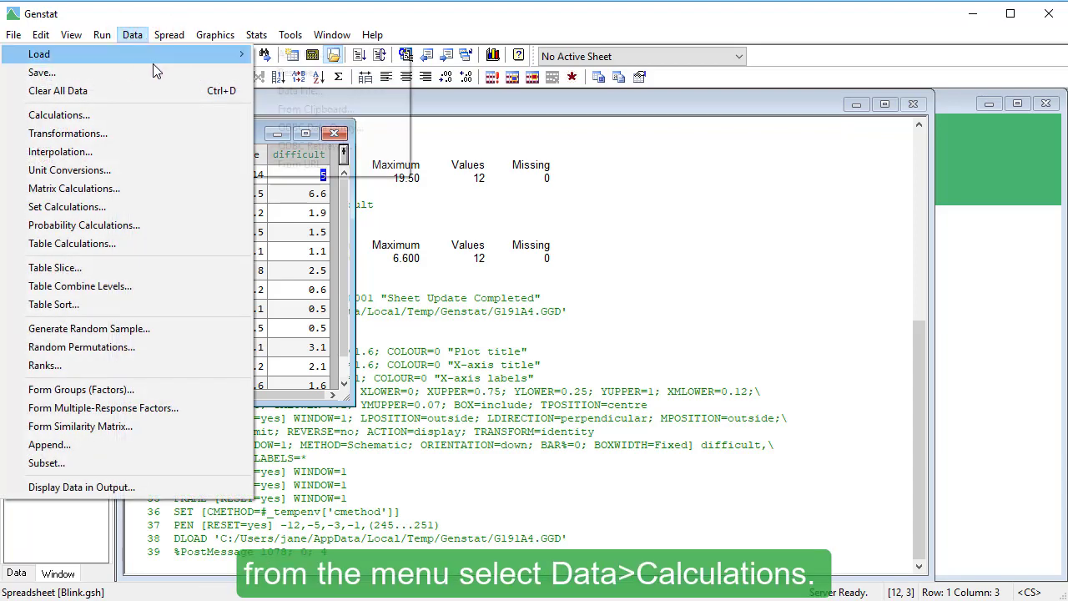
left_click(148, 114)
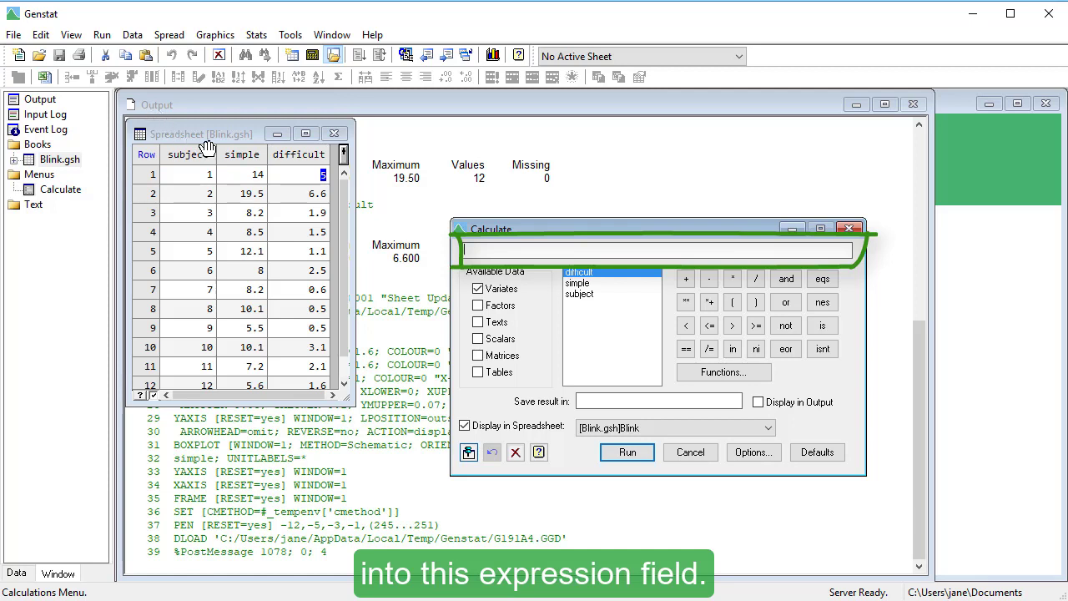
double_click(599, 284)
left_click(708, 281)
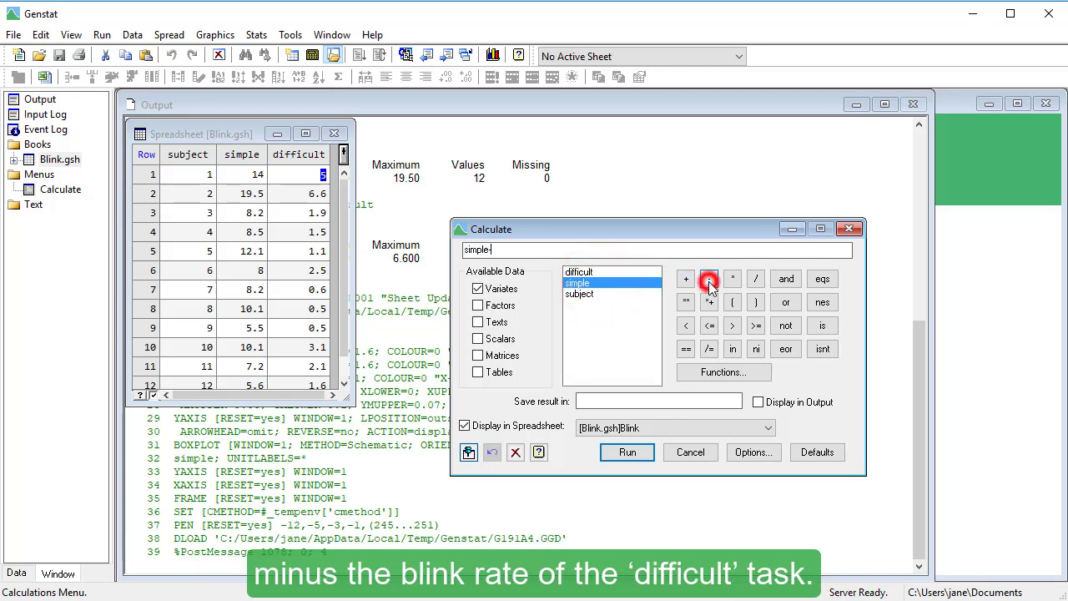
double_click(597, 273)
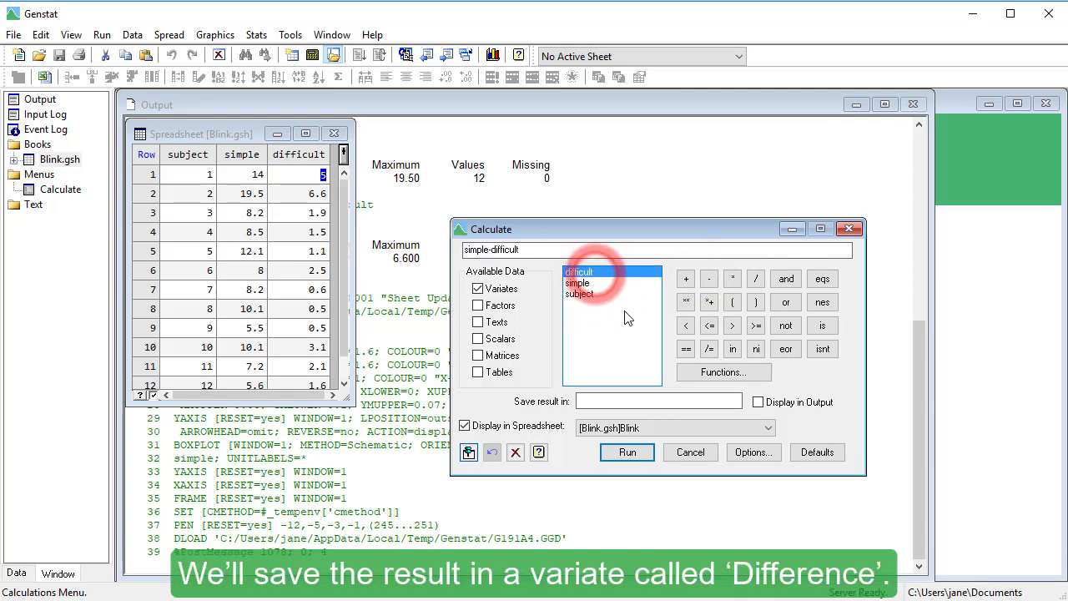
Save the calculation result as Difference in the Blink spreadsheet, and widen the spreadsheet window to show every column
left_click(626, 401)
type("Difference")
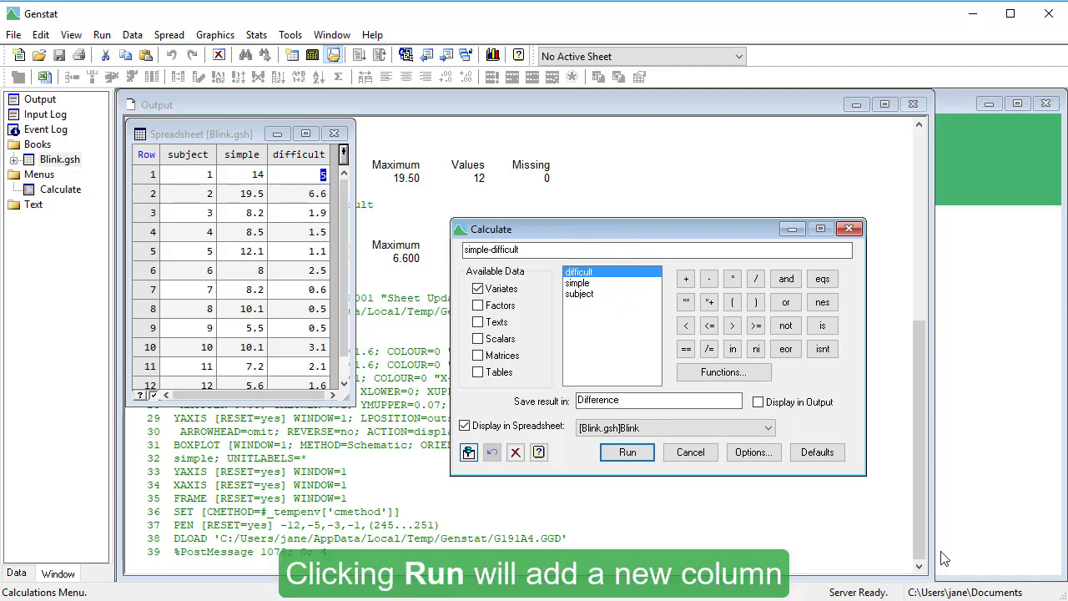
left_click(628, 452)
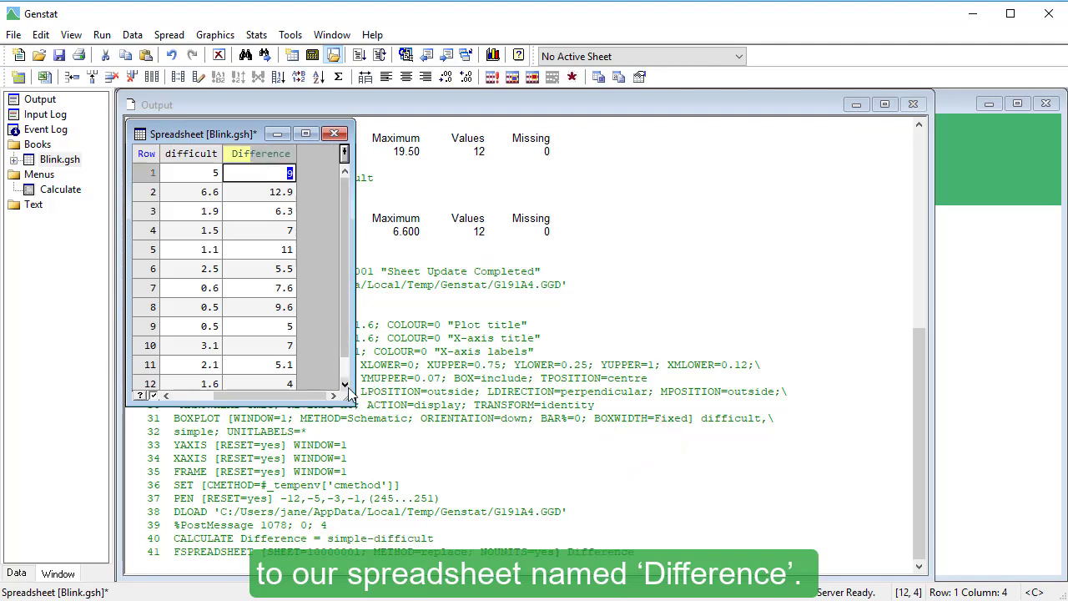
left_click_drag(354, 385, 424, 387)
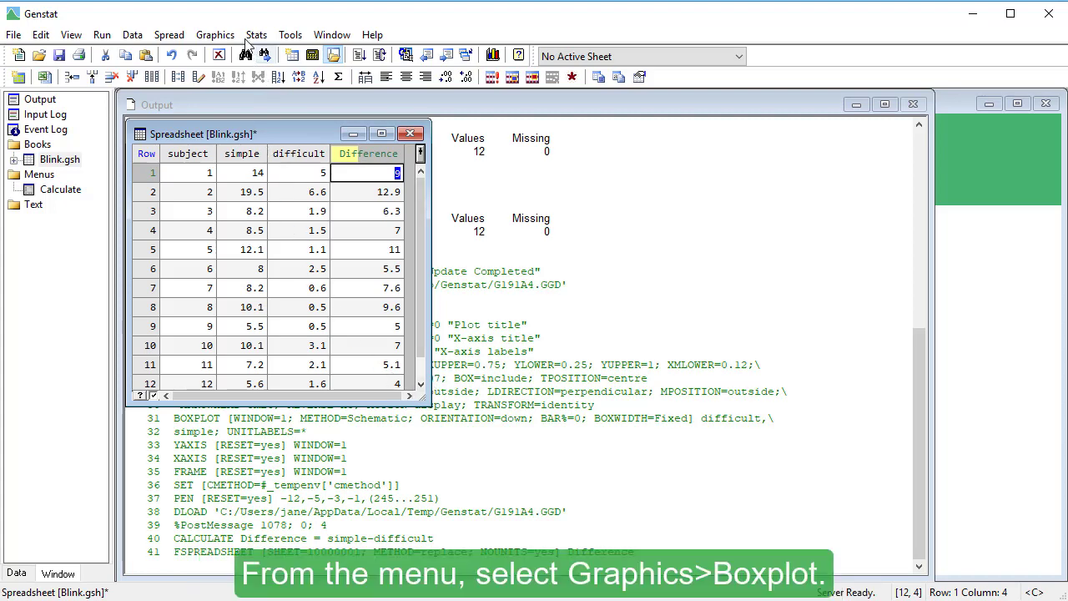
Create a boxplot of the Difference variate, using the ungrouped Variate(s) data arrangement
left_click(214, 34)
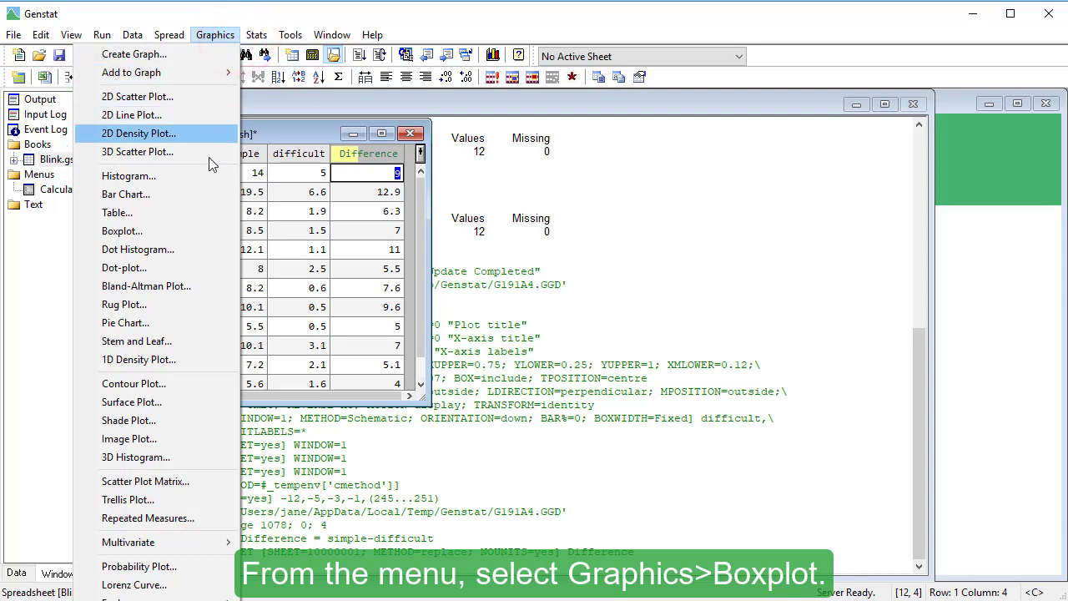
left_click(187, 230)
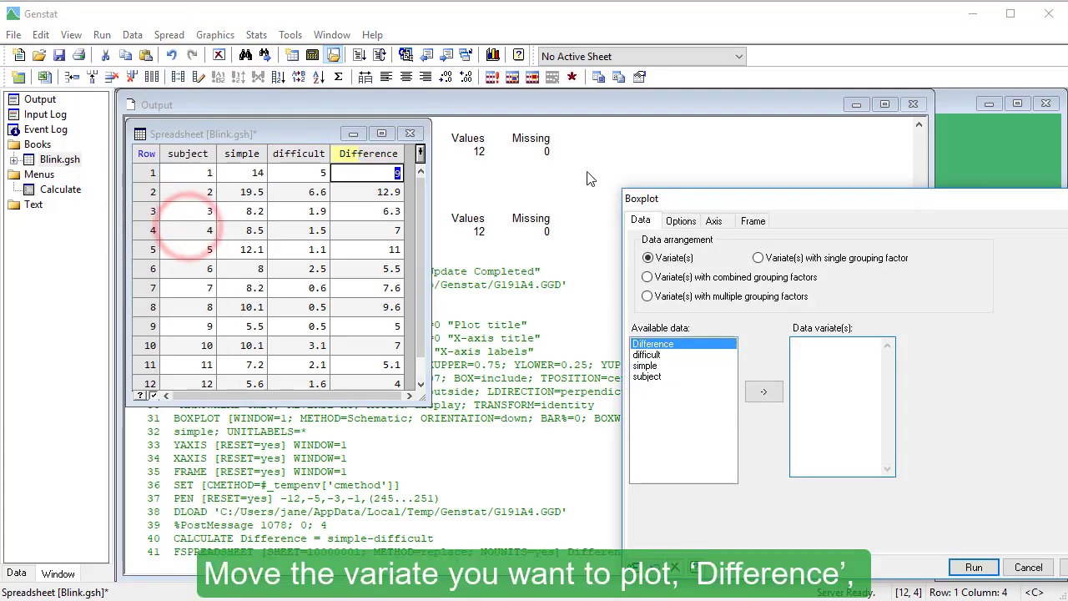
left_click_drag(668, 203, 477, 133)
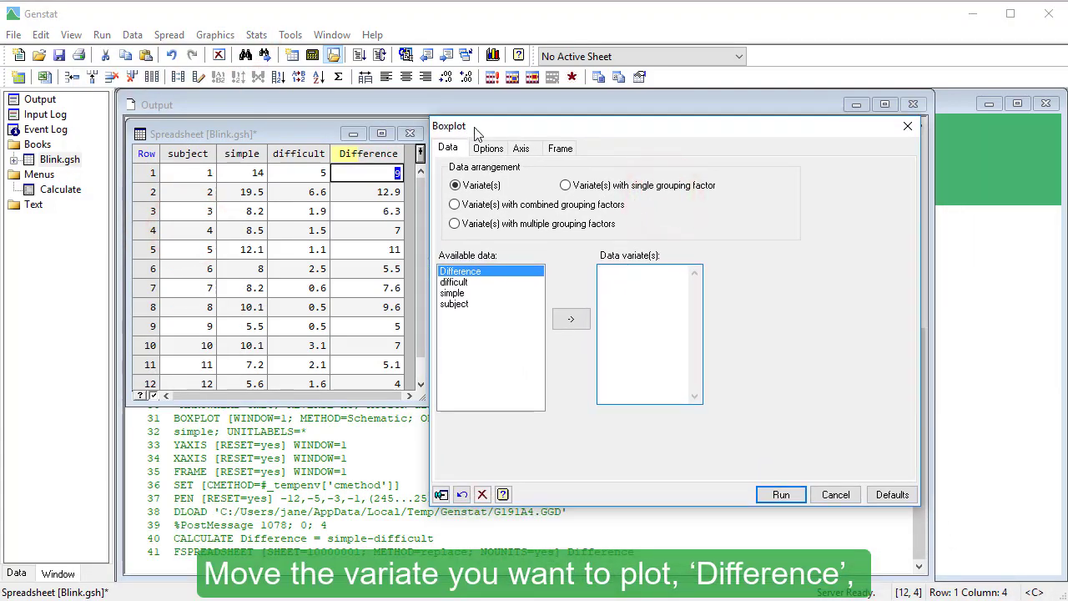
left_click(514, 273)
left_click(555, 317)
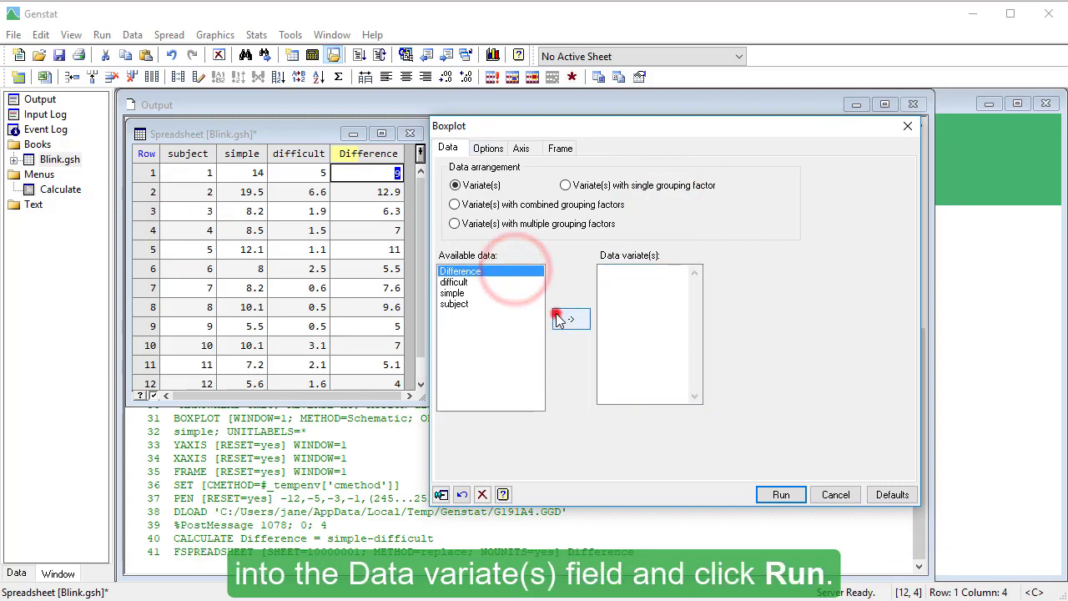
left_click(607, 337)
left_click(767, 493)
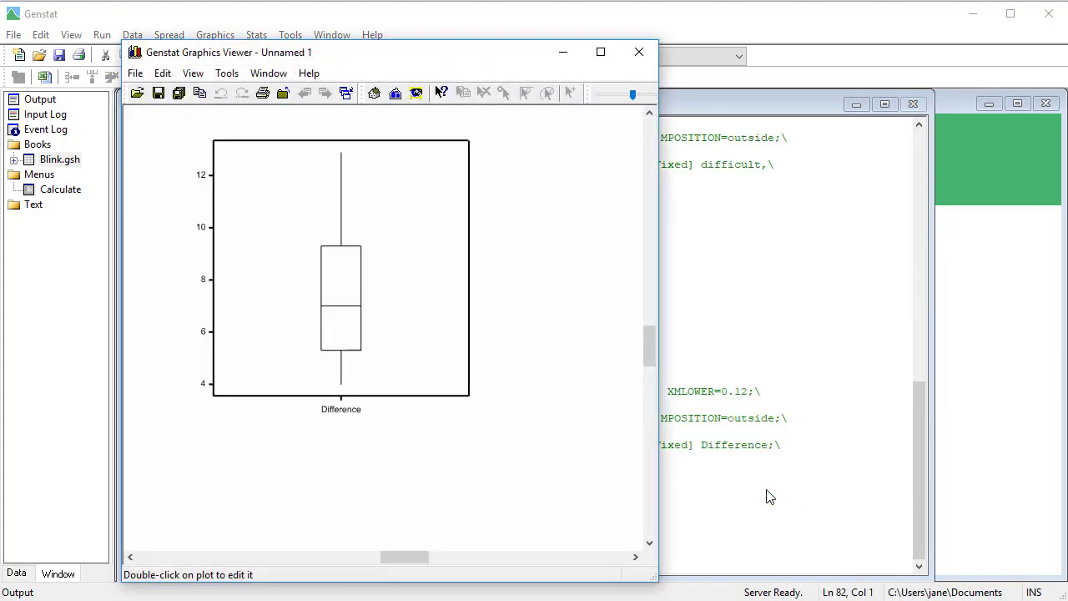
left_click(766, 492)
Examine the enlarged boxplot of Difference for its spread and outliers, and close the graph
left_click(431, 341)
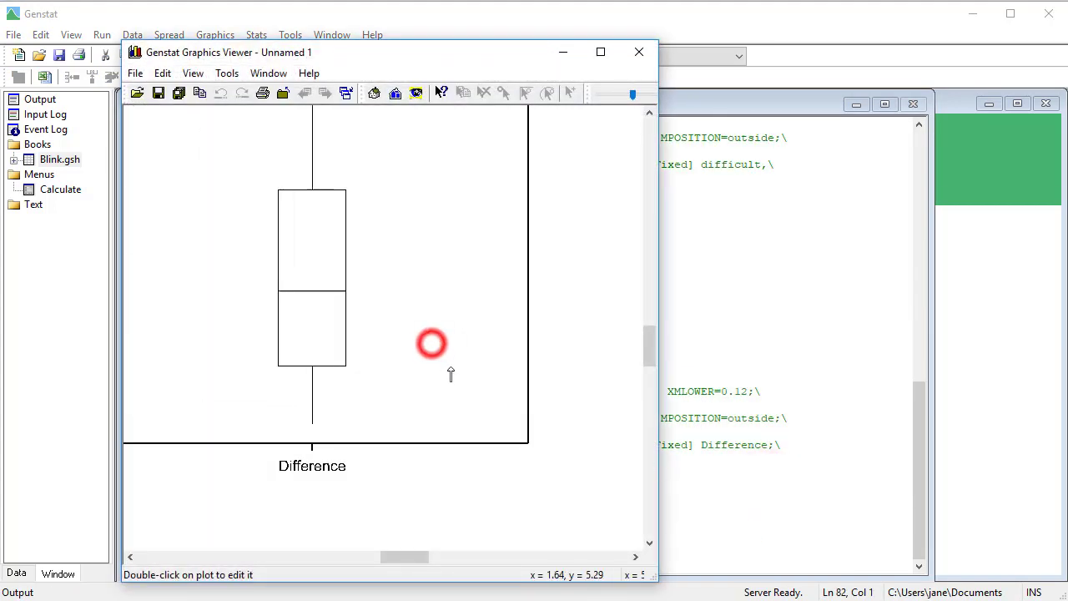
left_click_drag(654, 343, 628, 295)
left_click(470, 308)
left_click(417, 556)
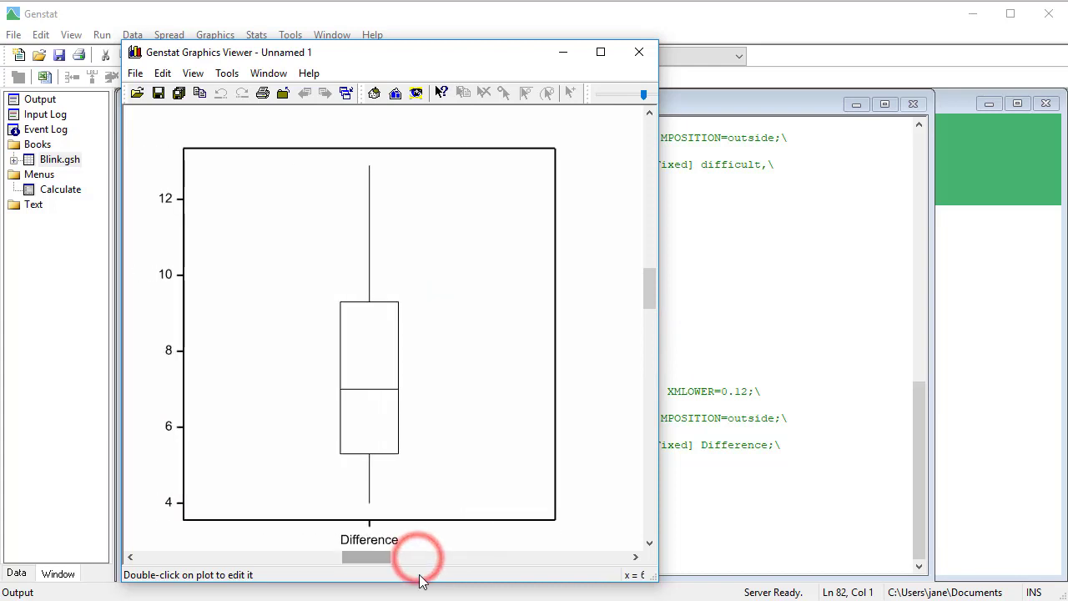
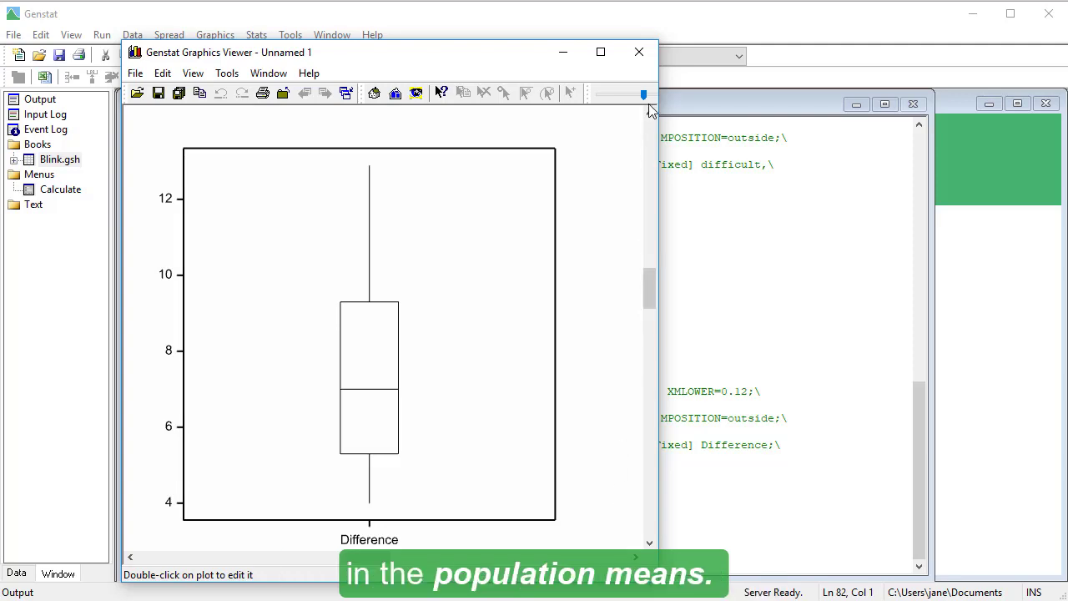
left_click(639, 53)
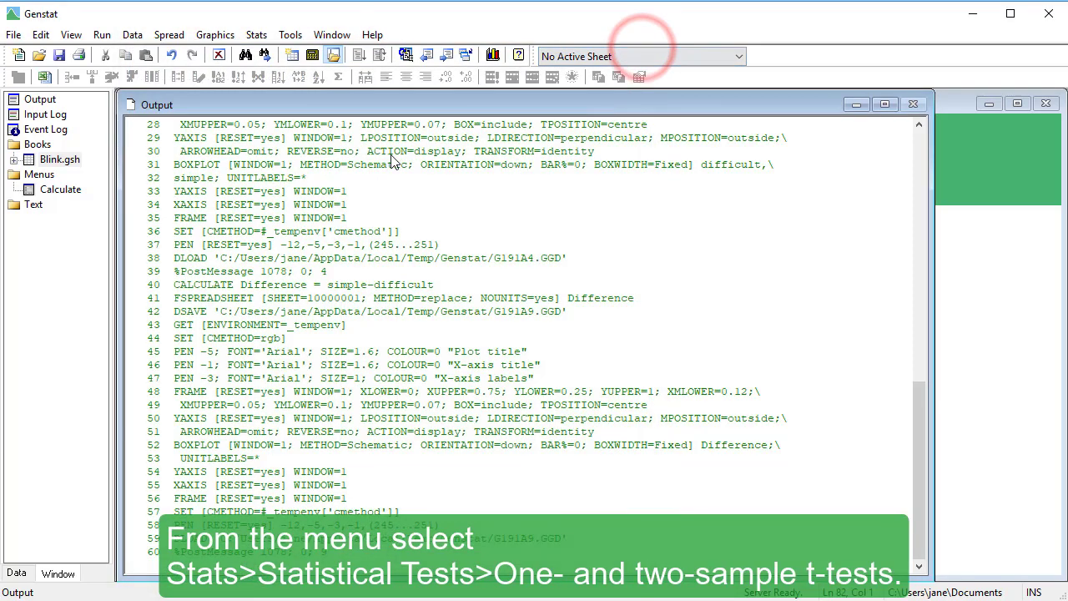
Start a one- and two-sample t-test and choose Paired samples as the test type
left_click(258, 40)
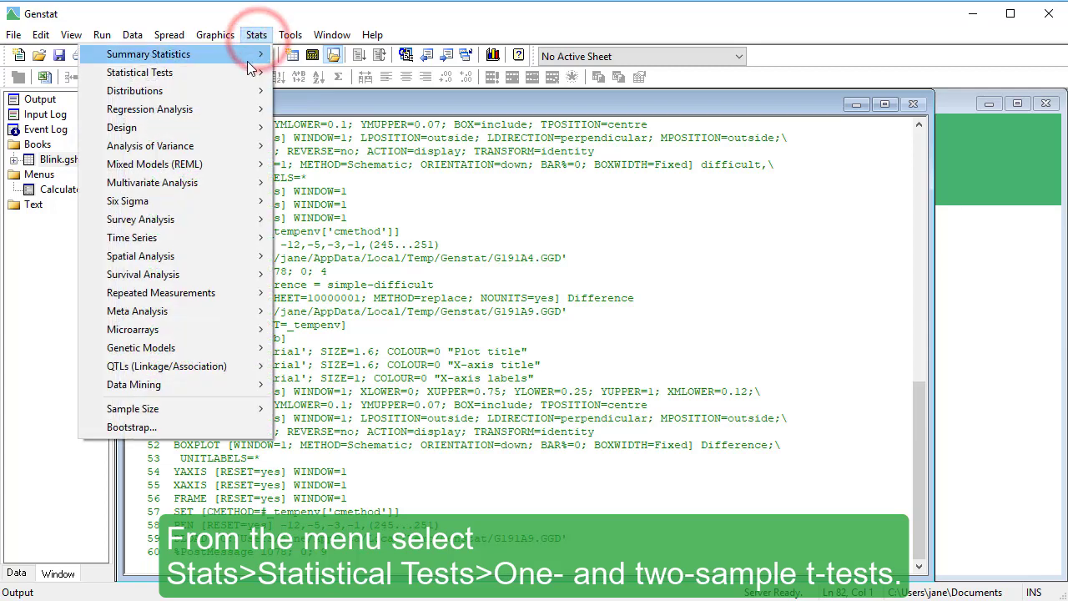
mouse_move(240, 77)
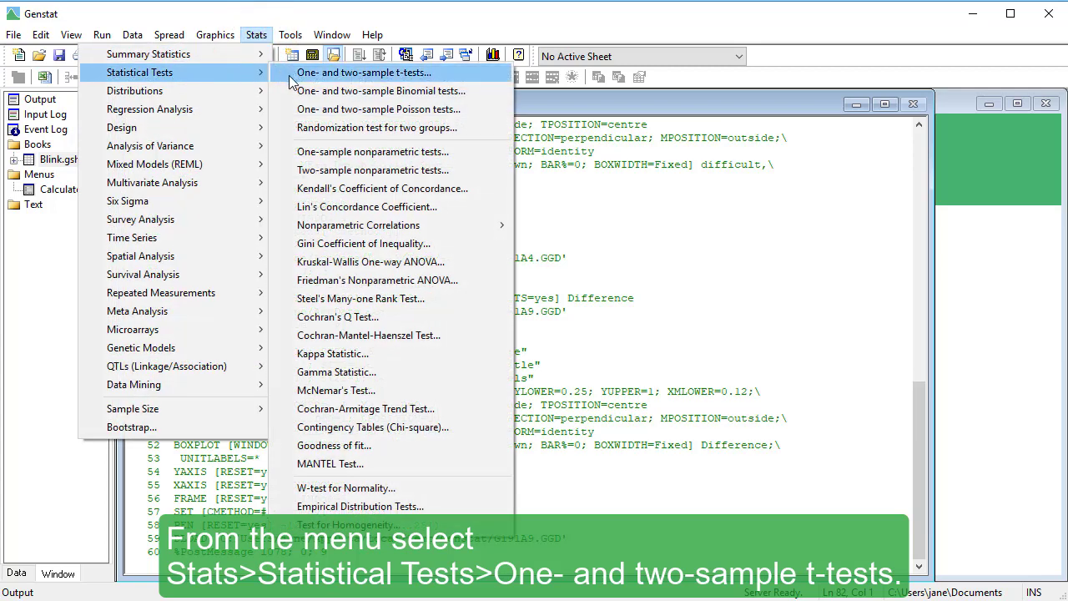
left_click(317, 73)
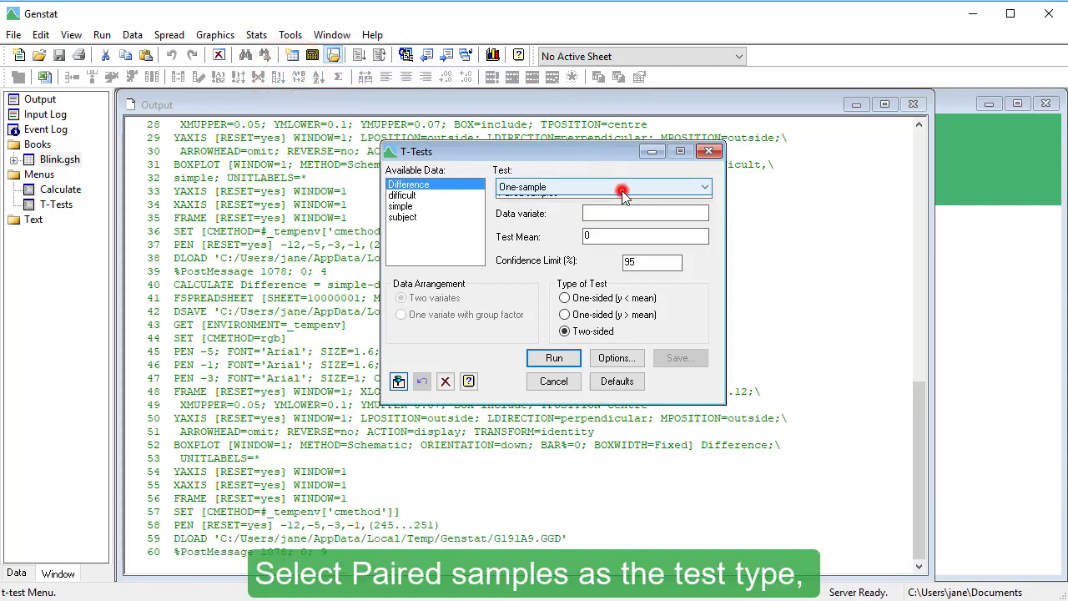
left_click(620, 186)
left_click(622, 227)
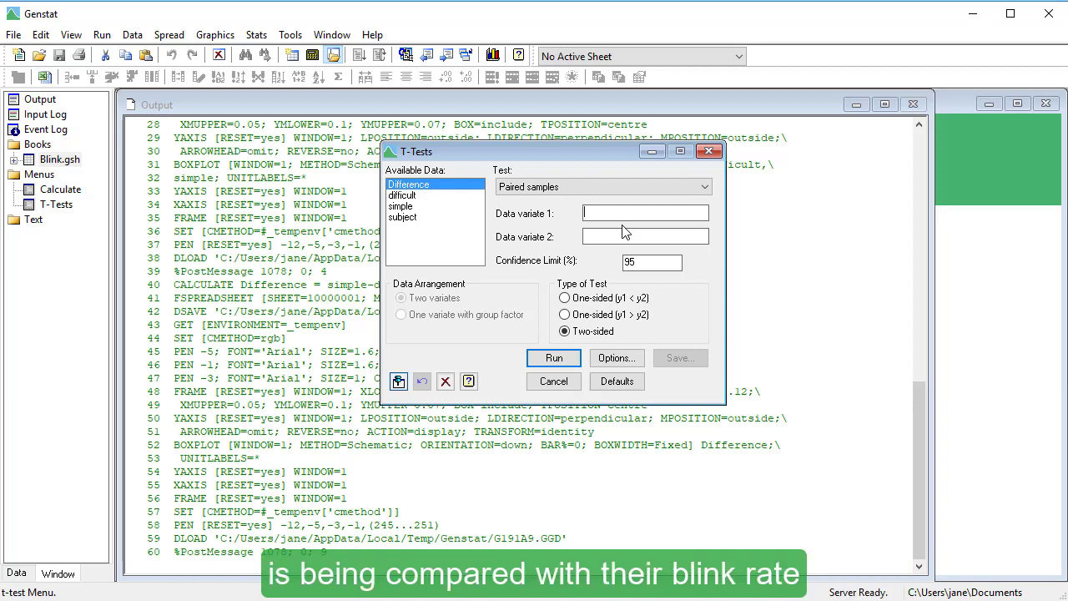
Assign simple as data variate 1 and difficult as data variate 2, and run the paired t-test
double_click(417, 213)
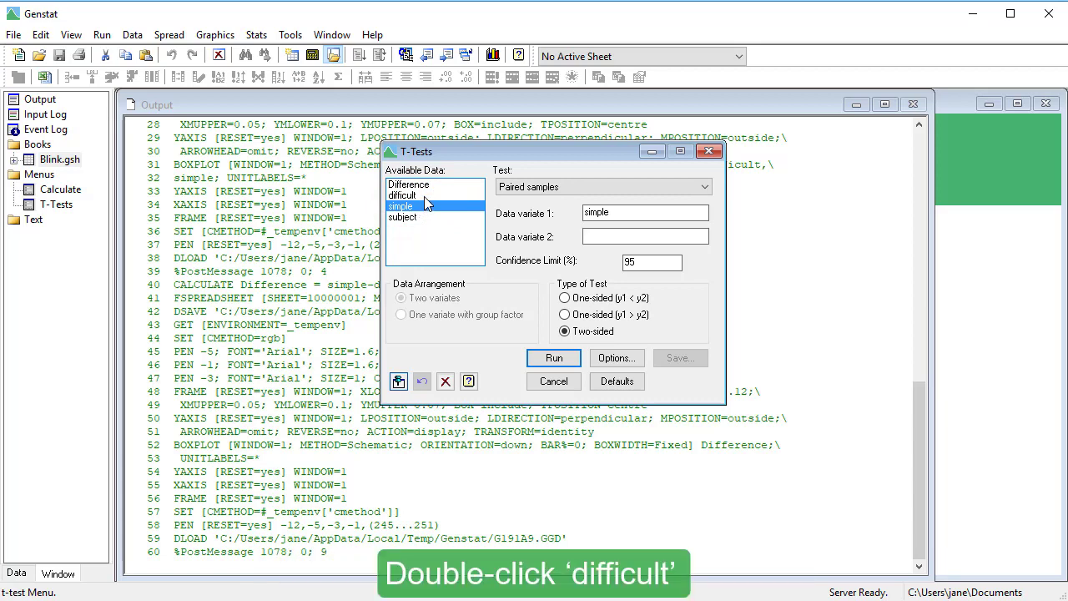
left_click(425, 196)
double_click(424, 197)
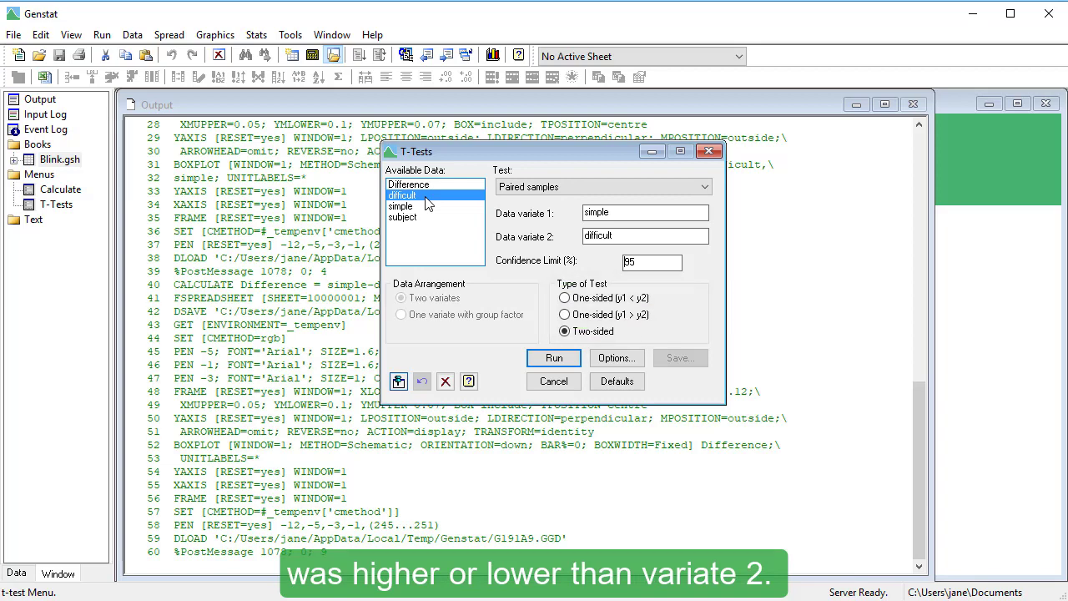
left_click(536, 359)
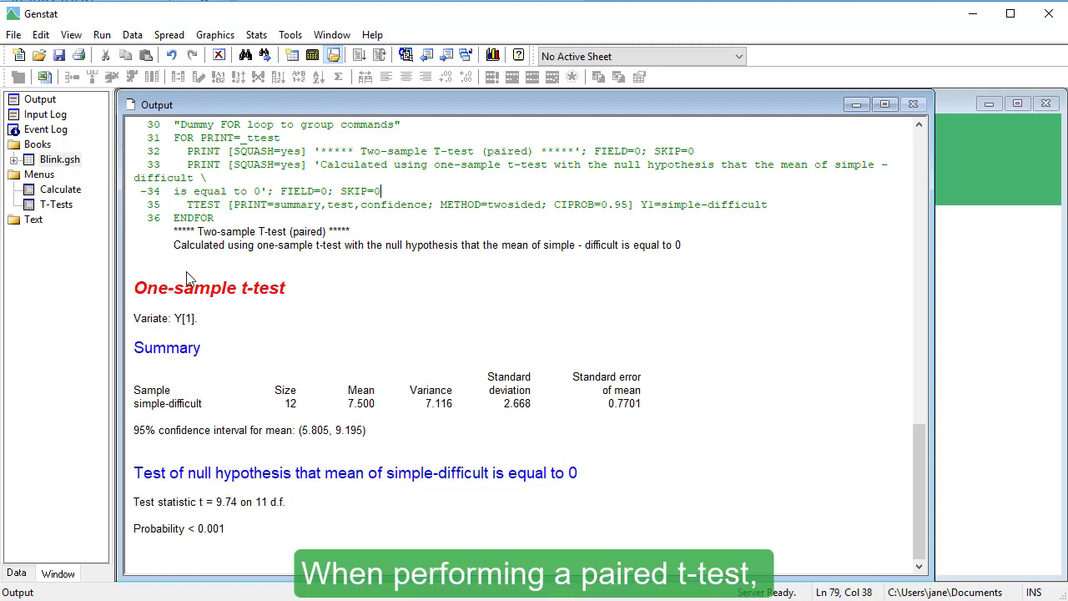
Bring back the Blink.gsh spreadsheet, reopen the t-test settings and change the test type to One-sample
double_click(74, 161)
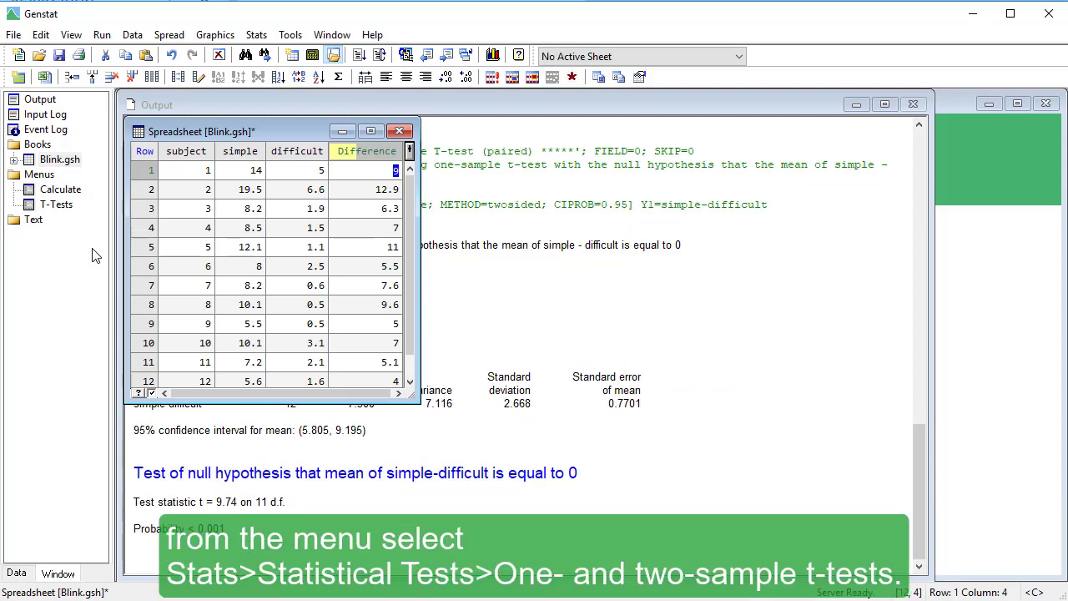
left_click(270, 39)
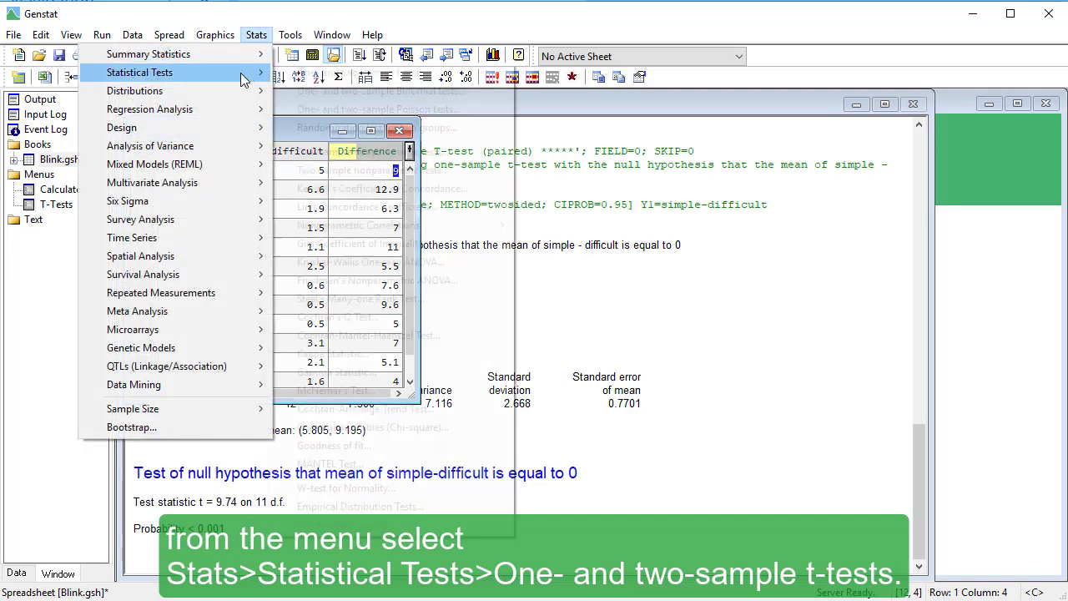
mouse_move(243, 75)
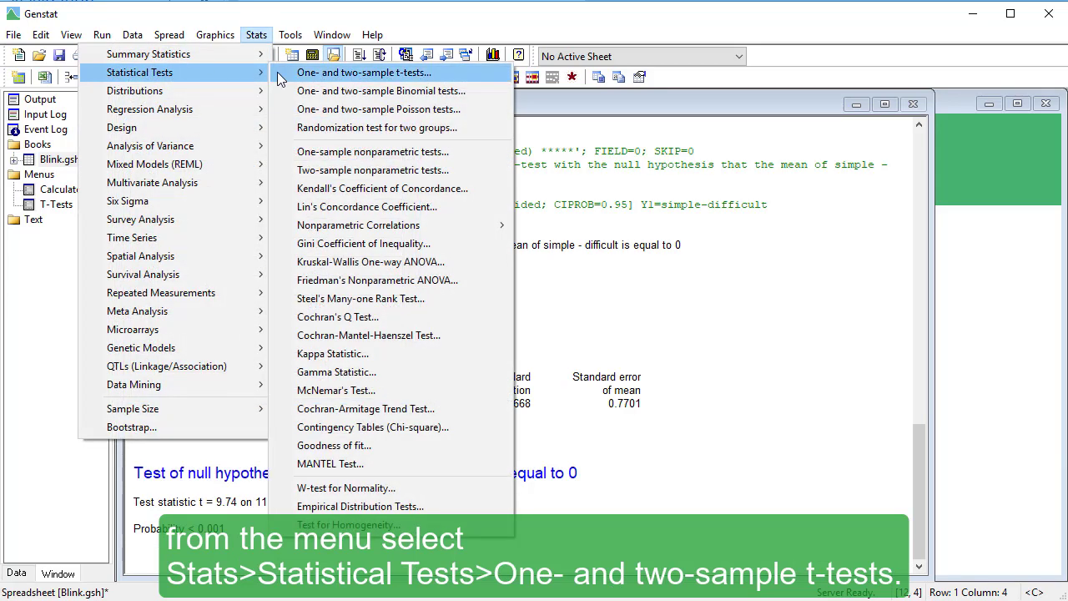
left_click(277, 72)
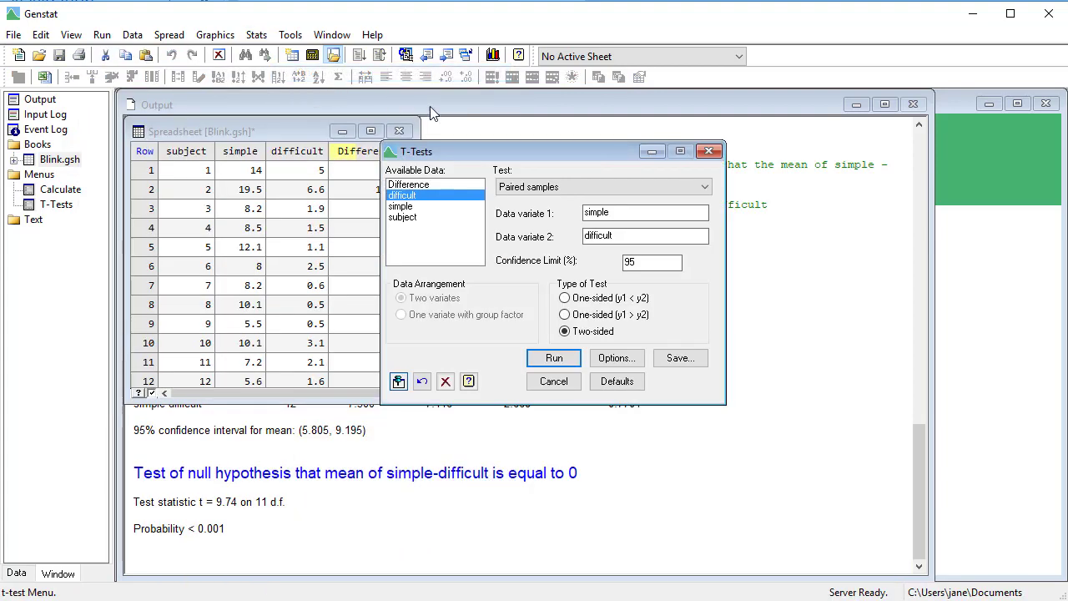
left_click(574, 191)
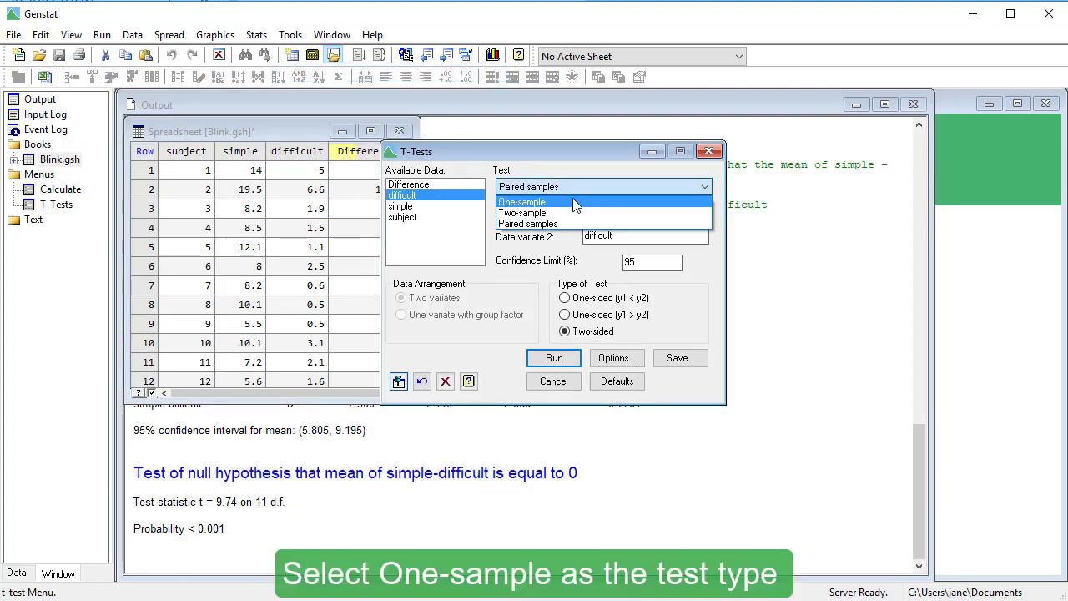
left_click(575, 203)
Replace the data variate with Difference, run the one-sample t-test and show its results in the output
left_click(611, 211)
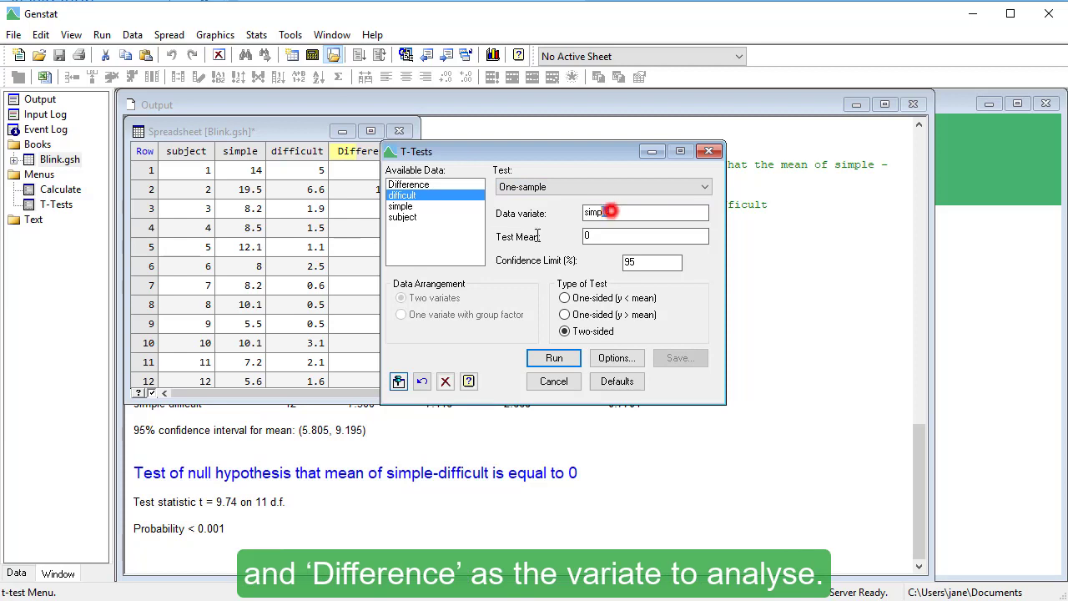
double_click(612, 211)
key("BackSpace")
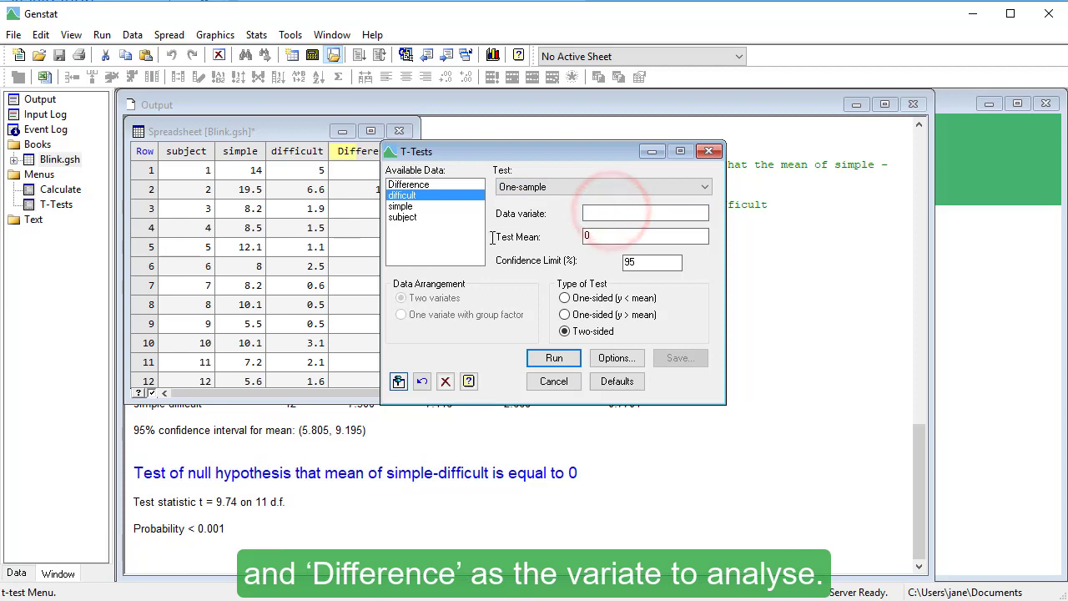
double_click(430, 185)
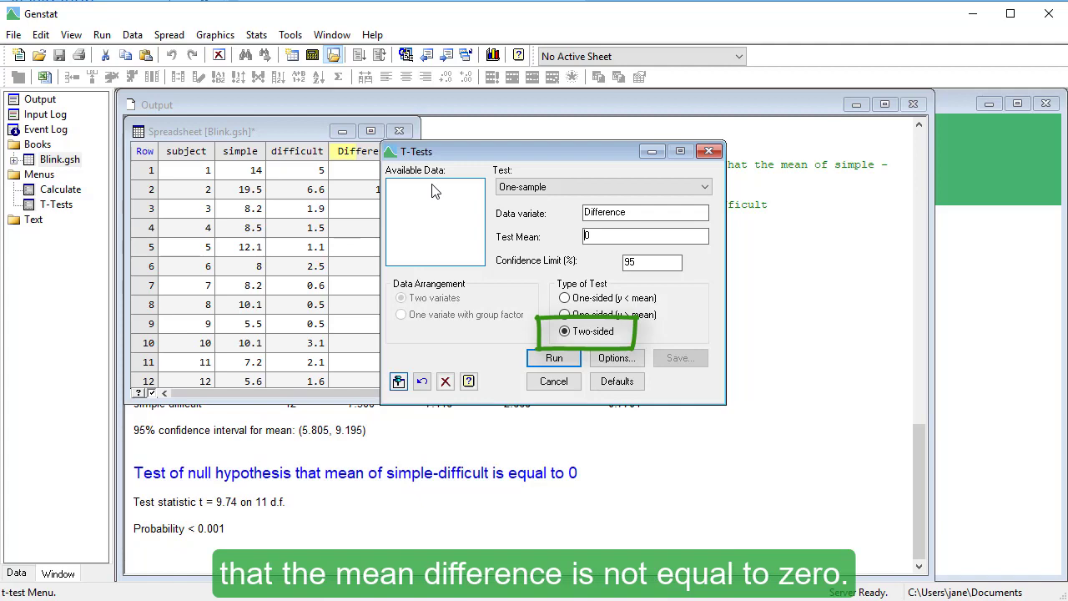
left_click(553, 358)
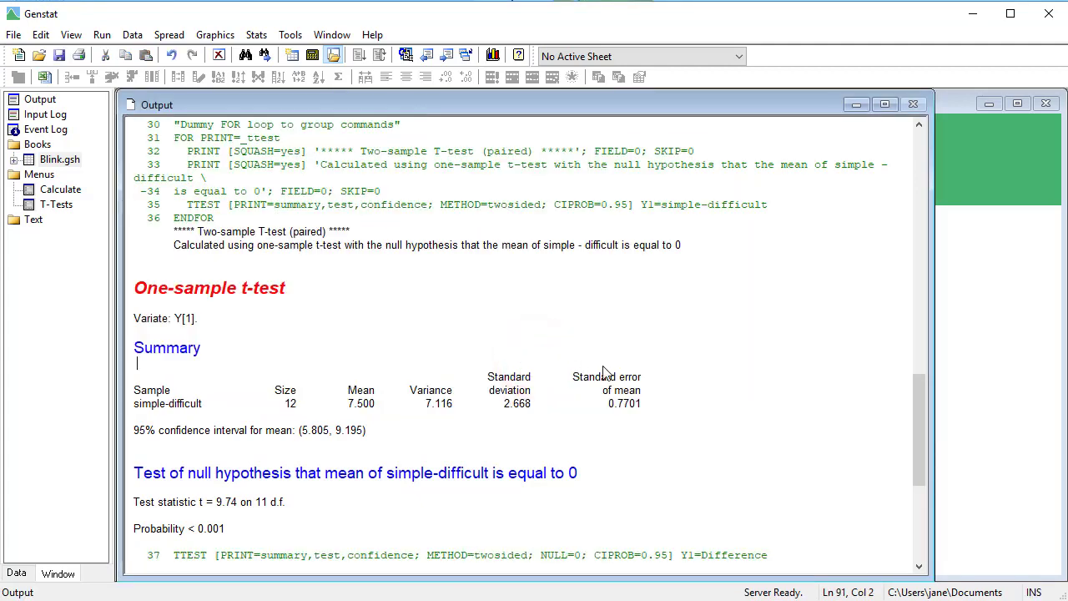
left_click_drag(913, 438, 928, 524)
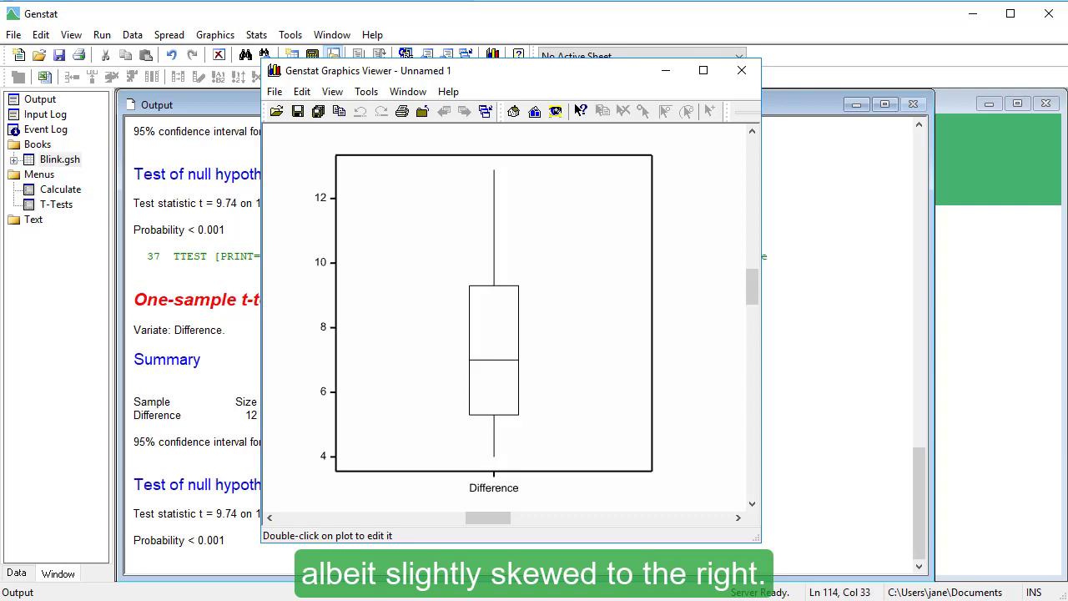
Close the Difference boxplot and start a two-sample nonparametric test with Wilcoxon Matched-Pairs test as the test type
key("alt+F4")
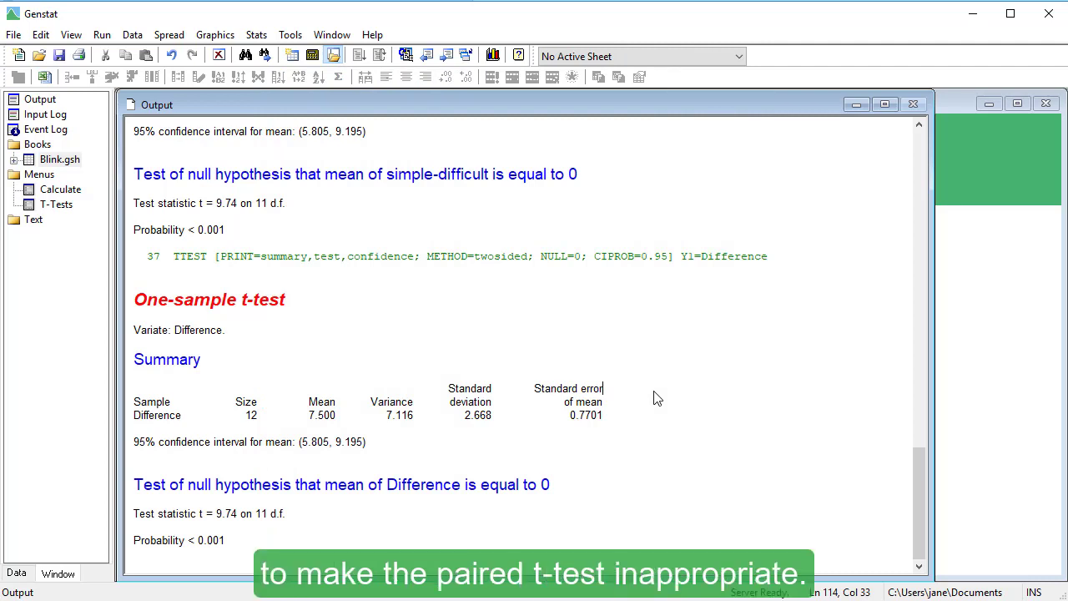
left_click(259, 37)
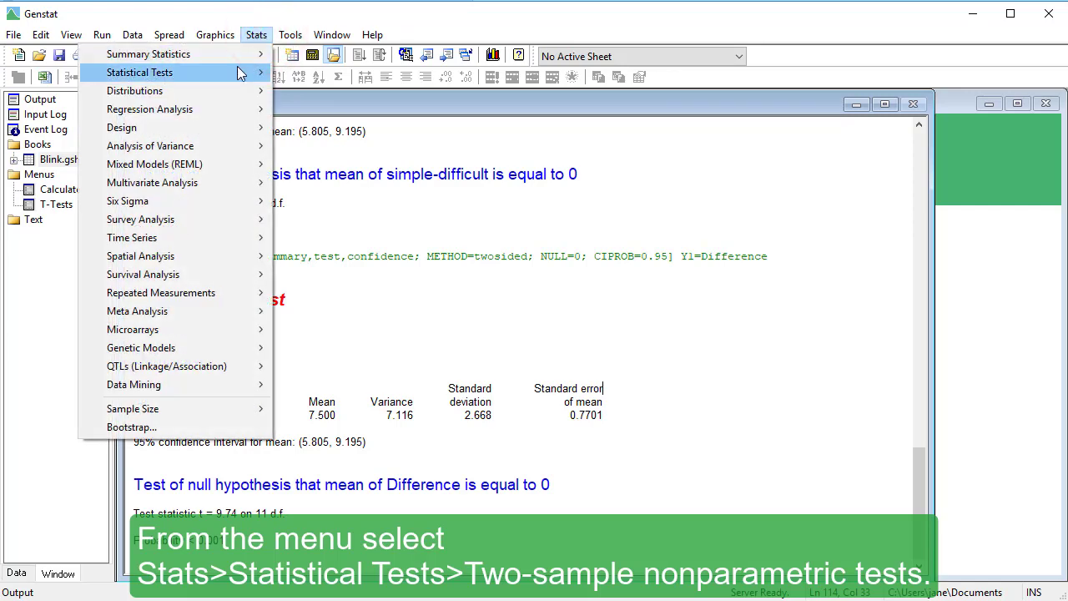
mouse_move(239, 73)
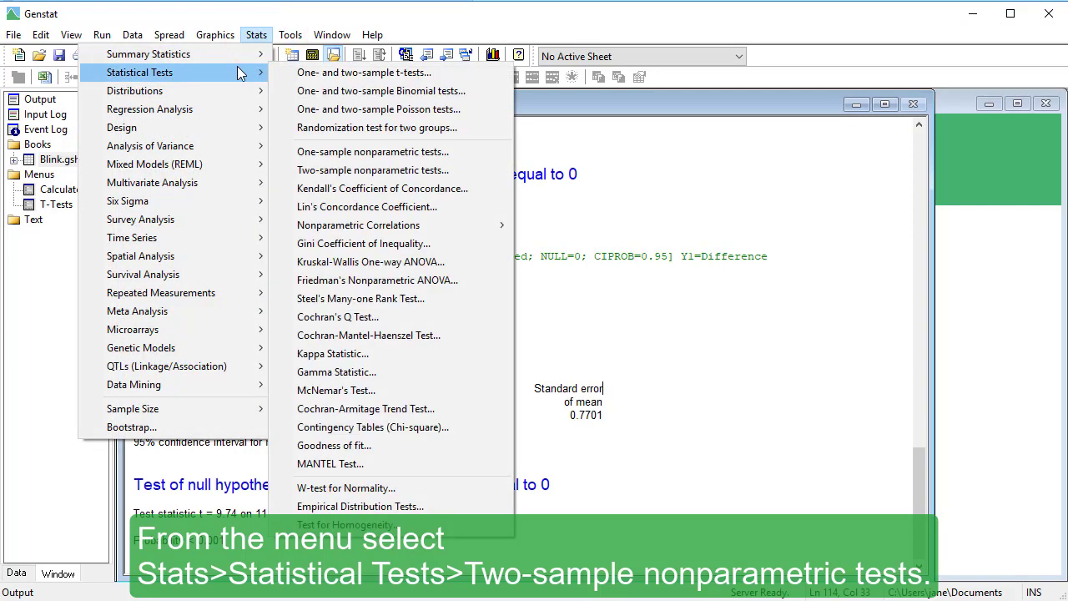
left_click(292, 171)
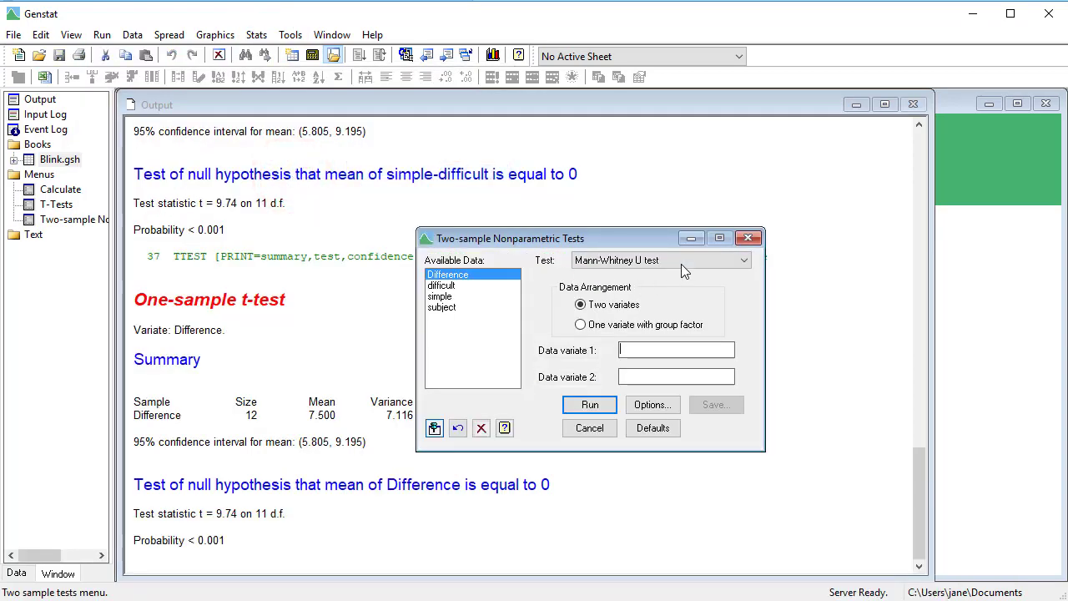
left_click(681, 263)
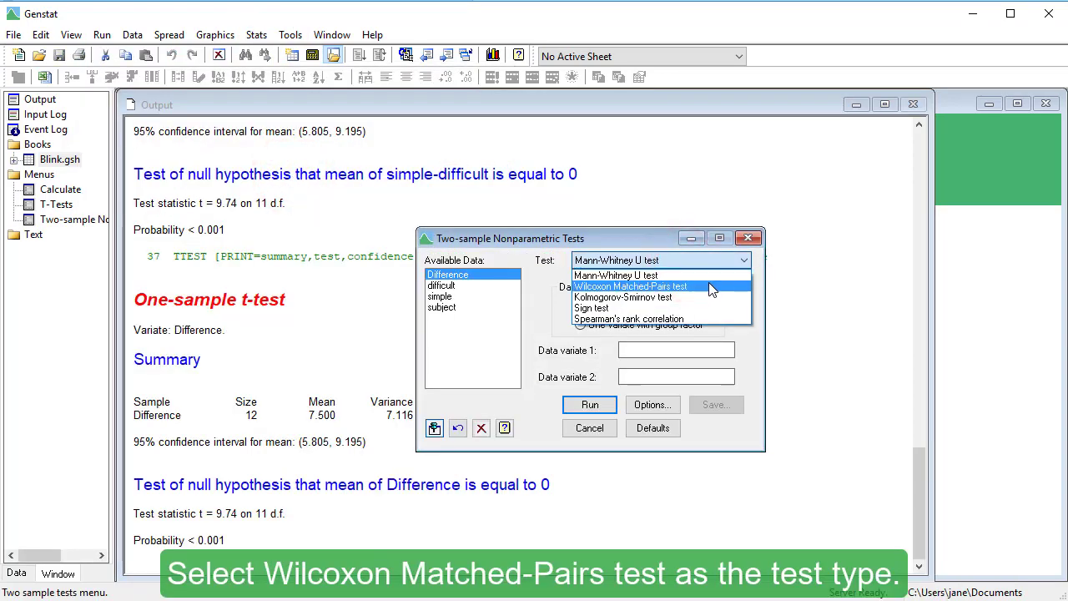
left_click(709, 287)
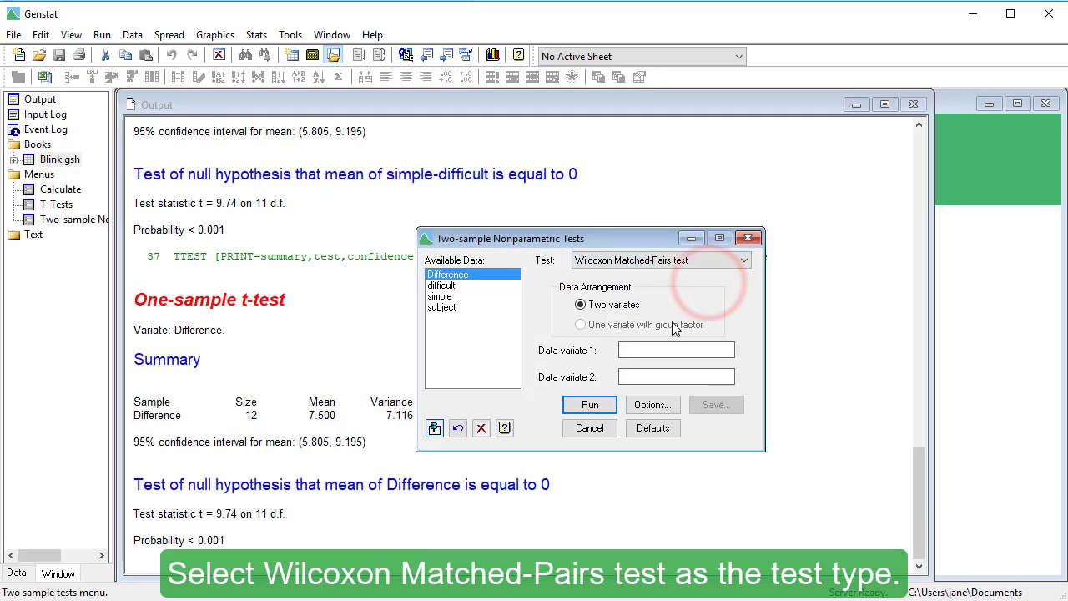
Assign simple and difficult as data variates 1 and 2, run the Wilcoxon test and show its results in the output
double_click(467, 297)
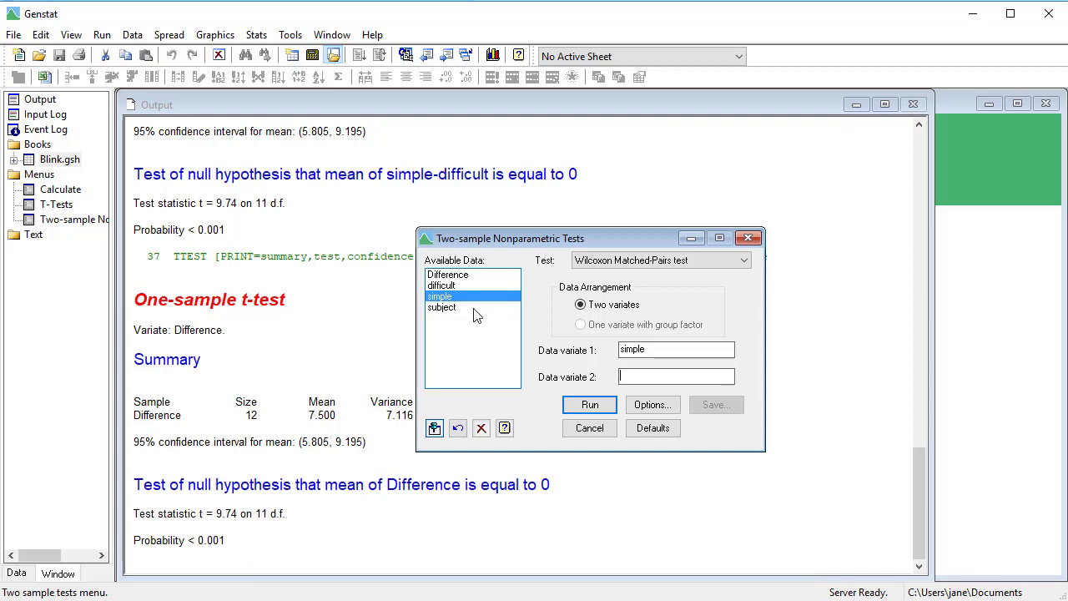
double_click(488, 285)
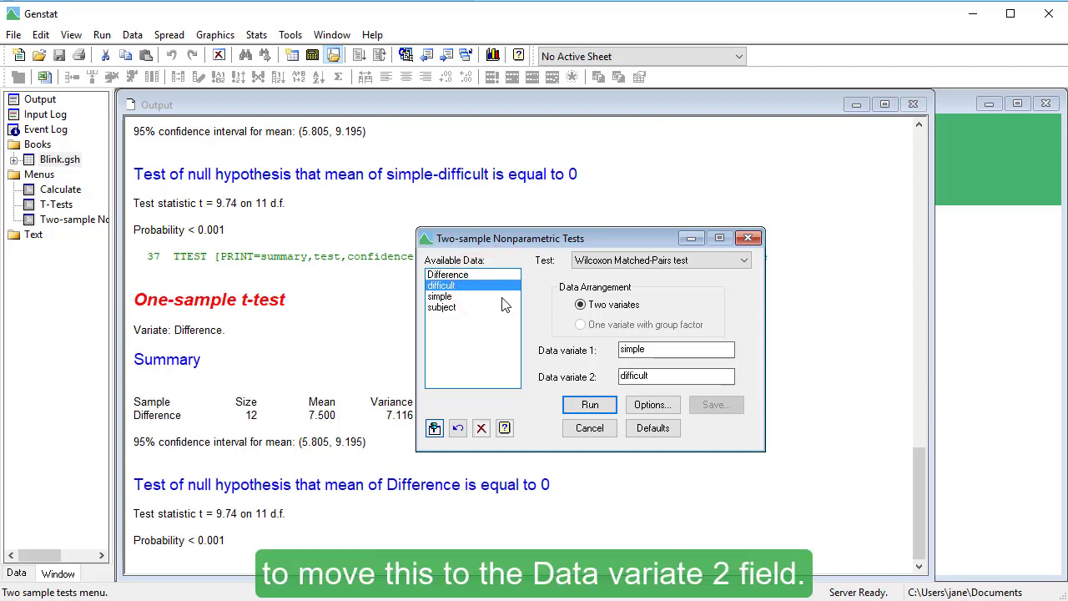
left_click(581, 409)
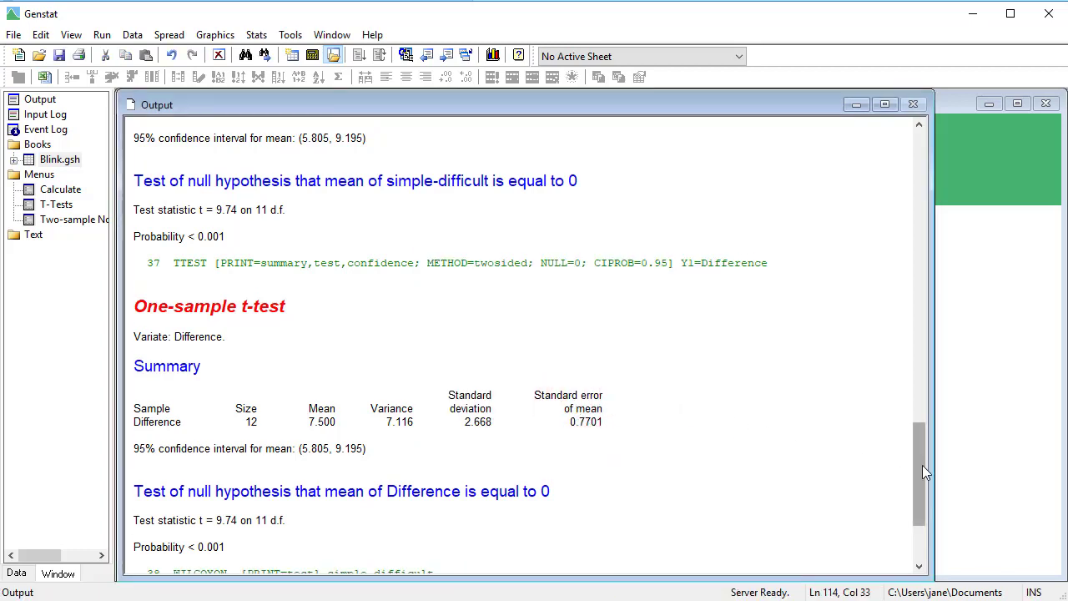
left_click_drag(922, 464, 916, 500)
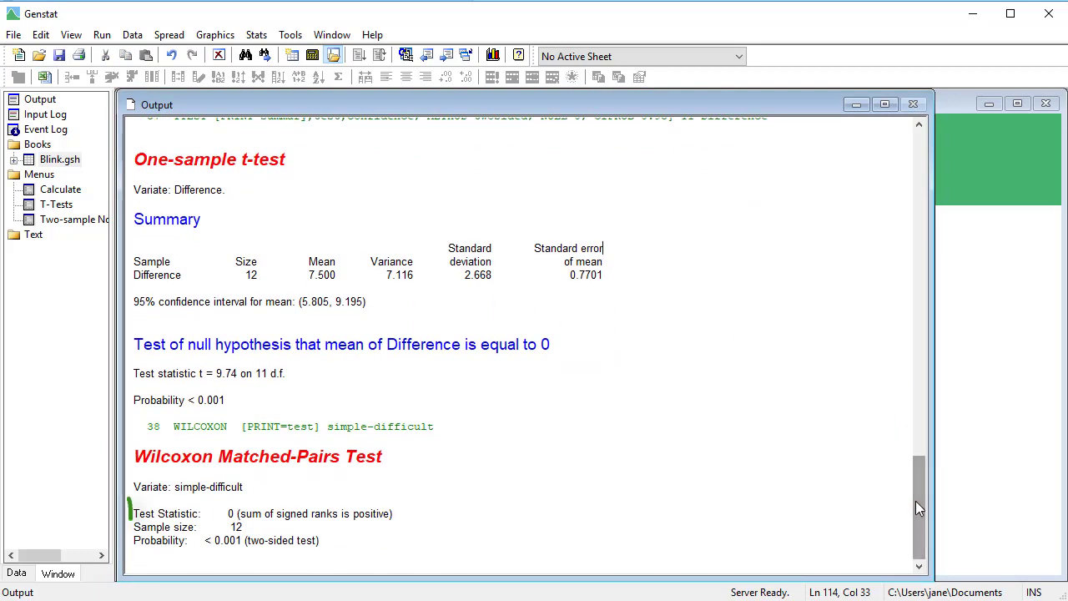